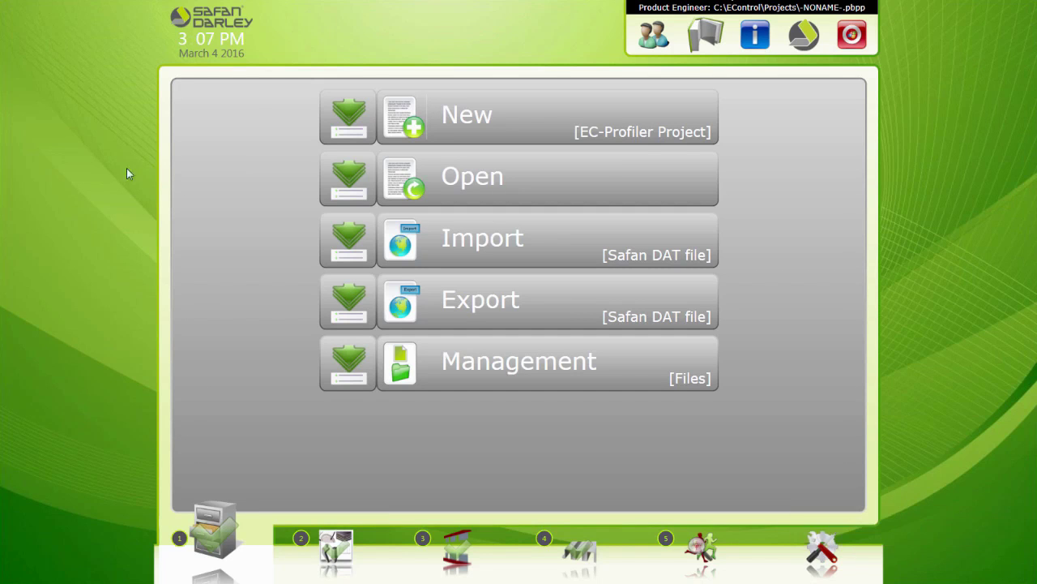
Start a new EC-Profiler Project named 'Test Bend 4' in C:\EControl\Projects
click(347, 121)
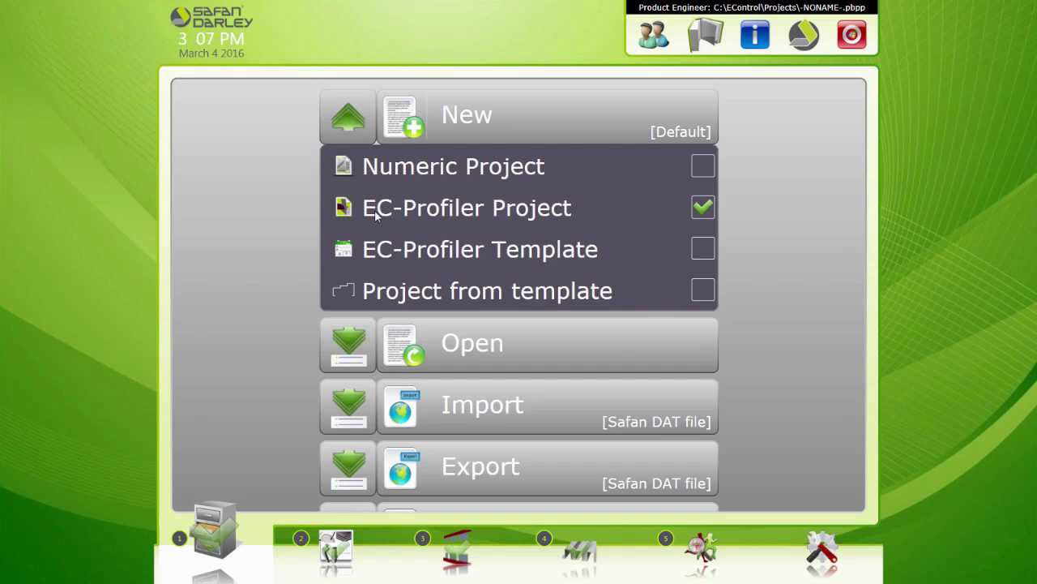
click(424, 211)
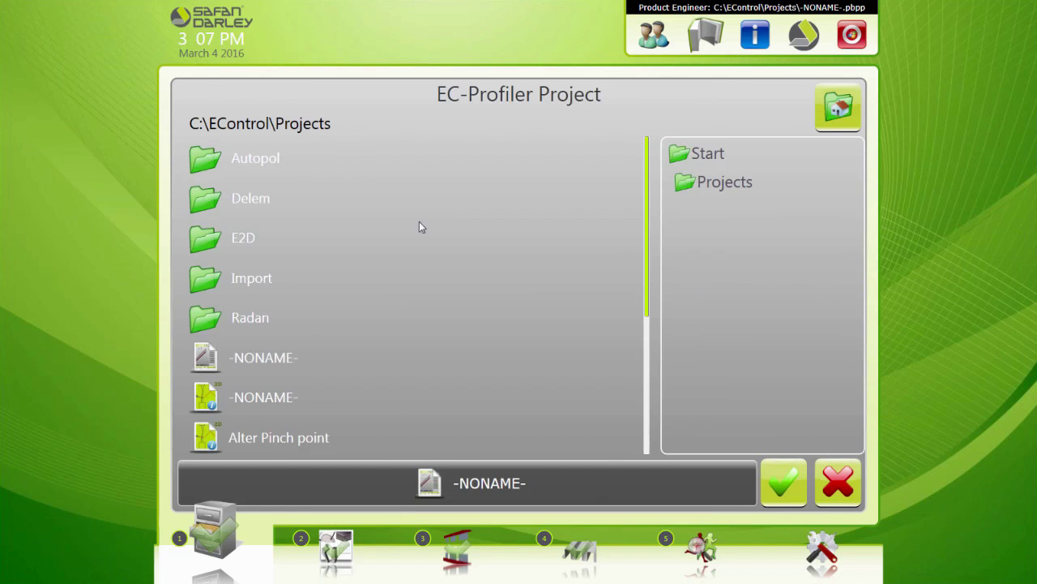
click(836, 107)
text(Tes)
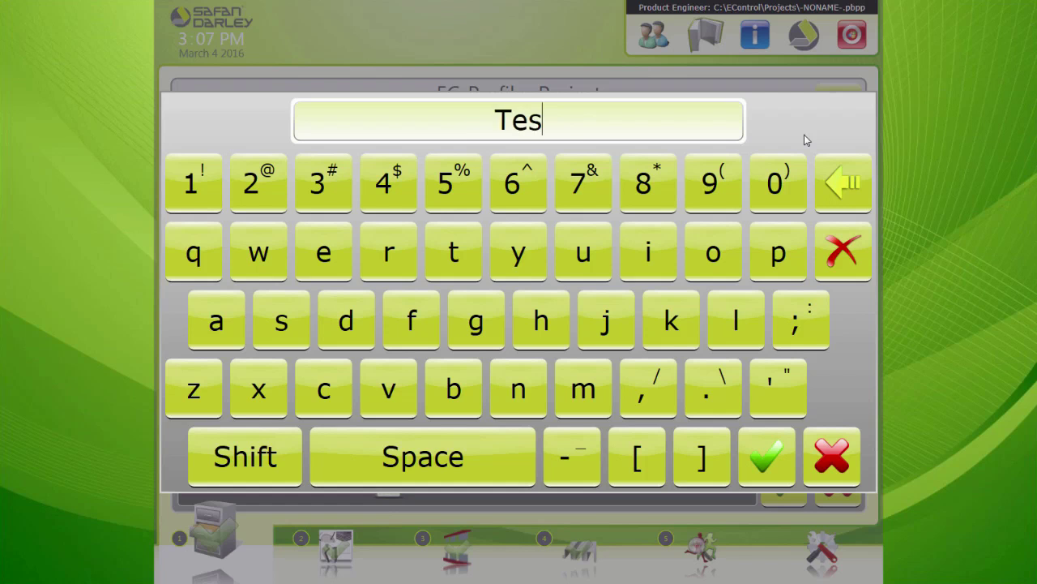
text(t Bend 4)
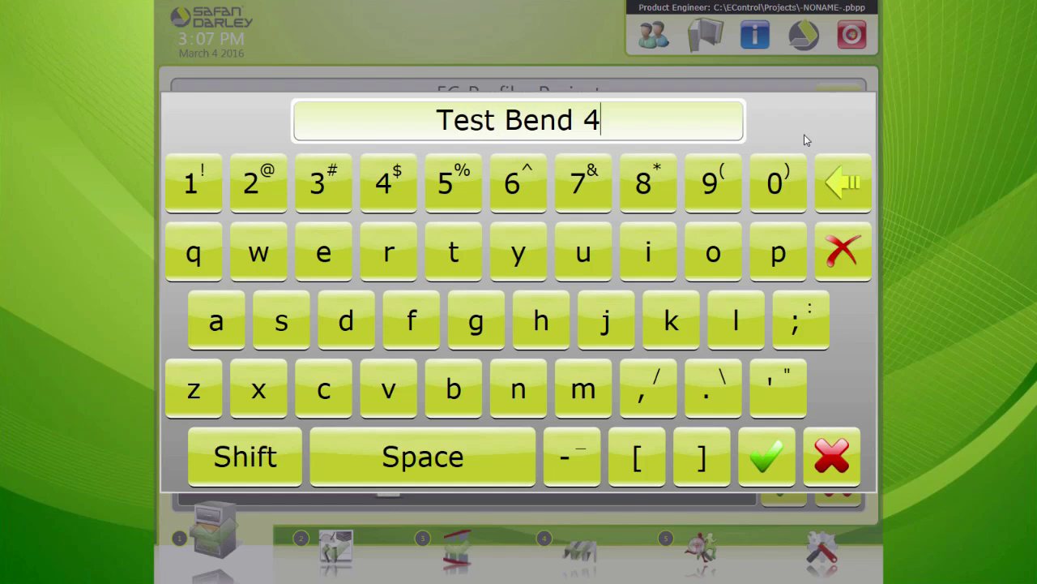
click(771, 442)
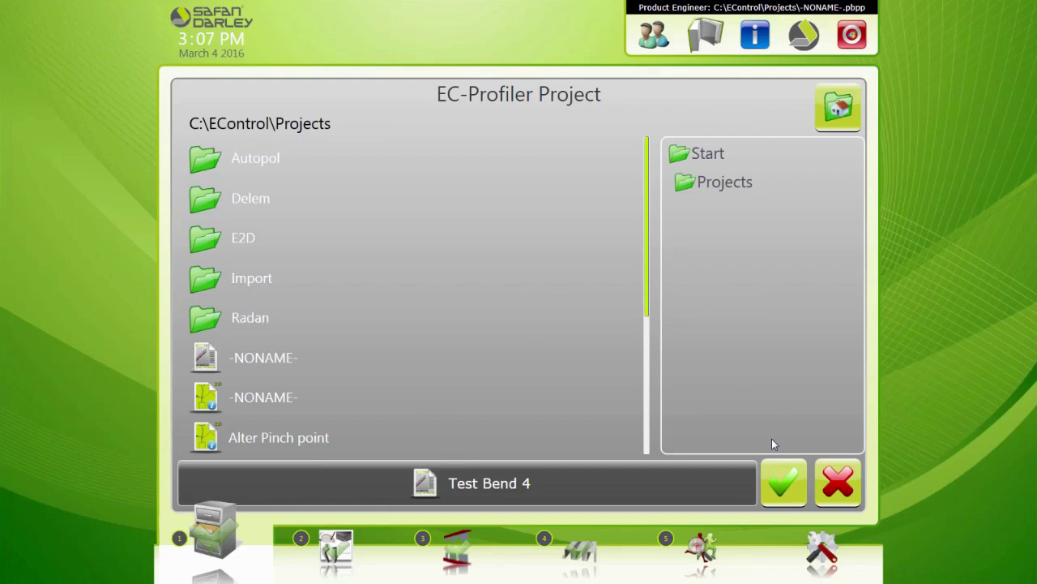
Create the project with 0.072 inch steel and accept the OW 202-S / EV004-W12-R1 tooling
click(775, 487)
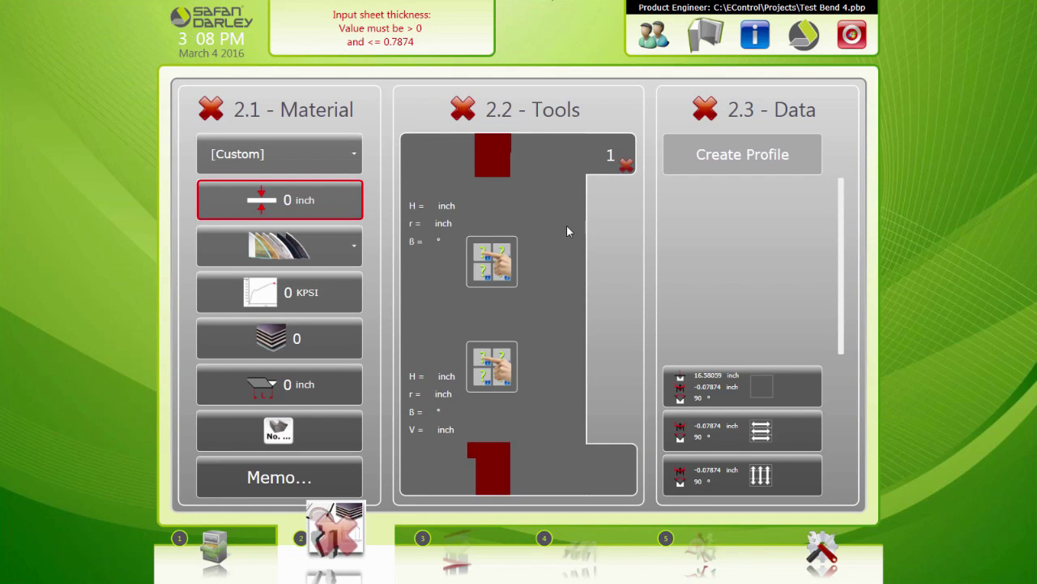
click(306, 202)
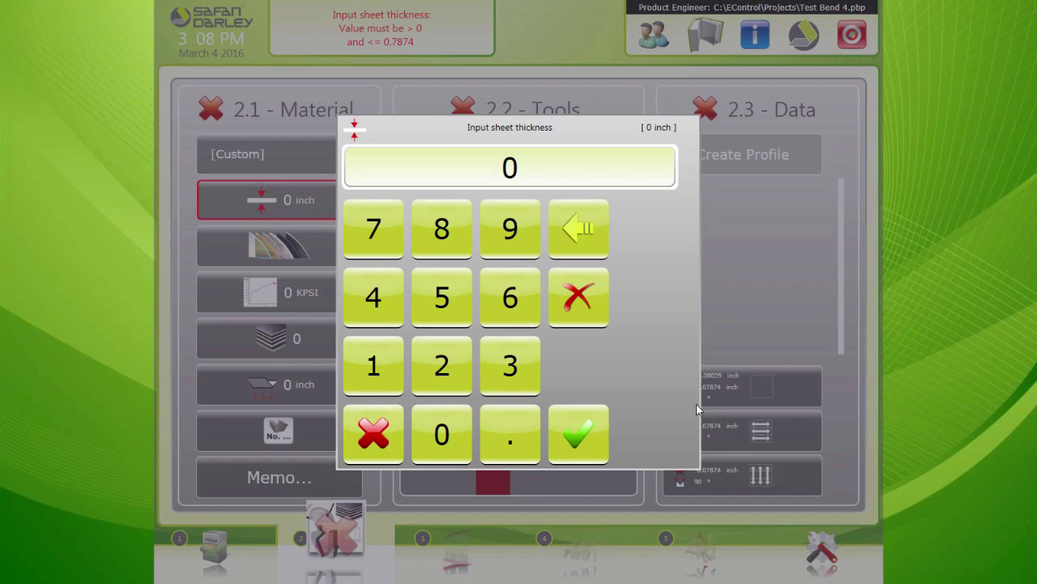
click(506, 436)
click(444, 434)
click(374, 243)
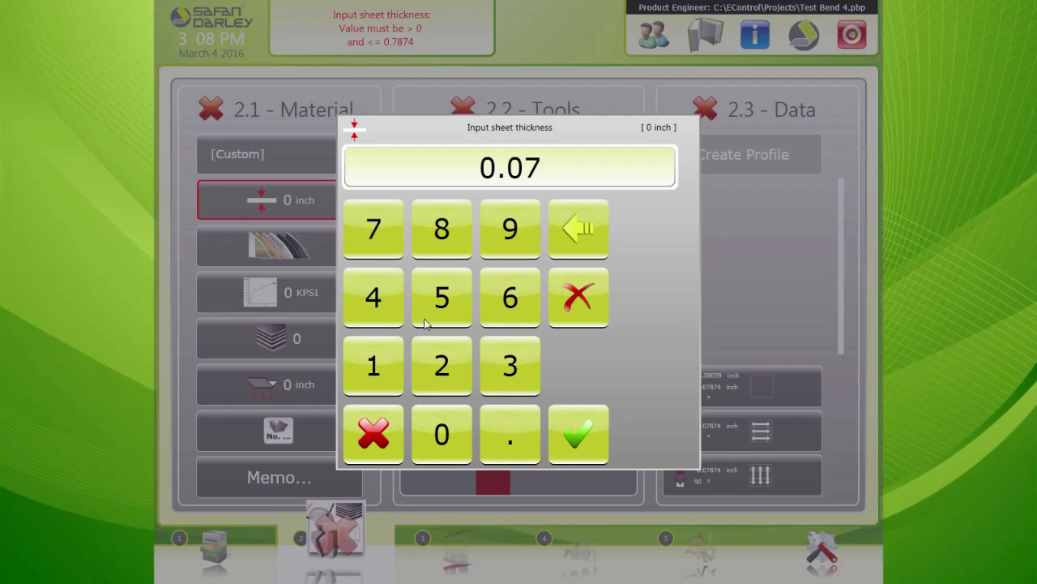
click(437, 364)
click(579, 436)
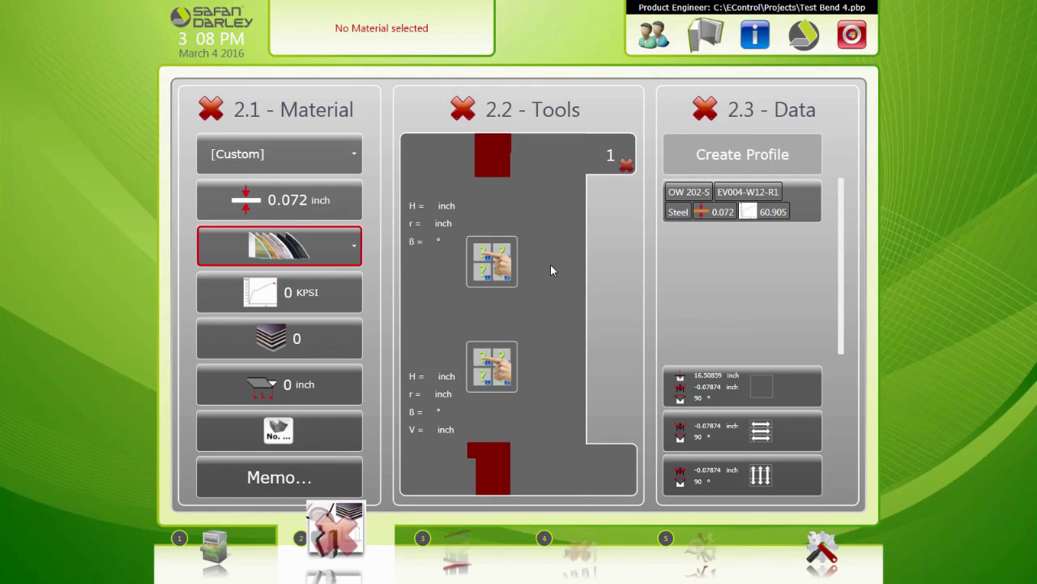
click(727, 218)
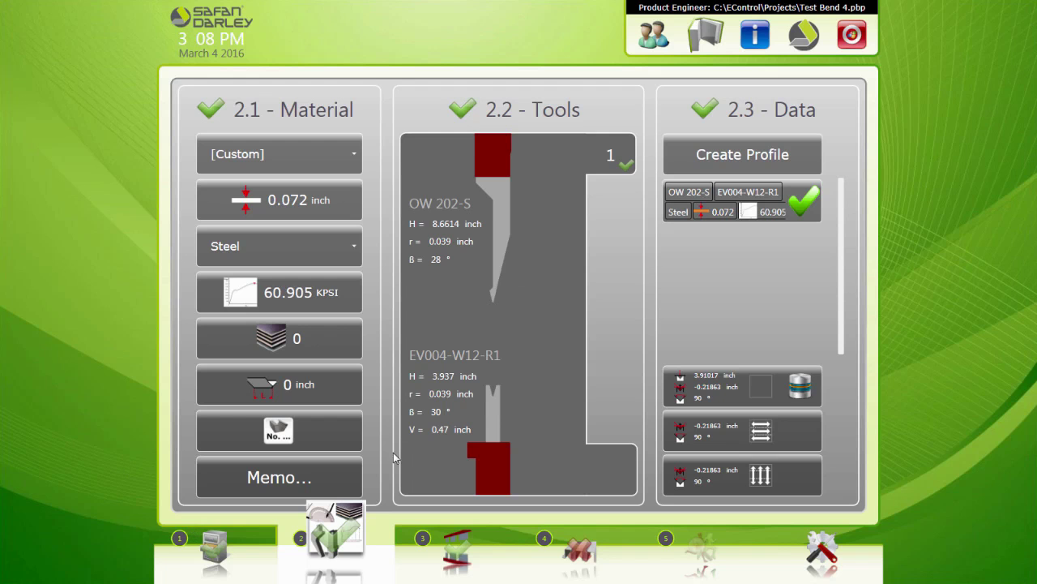
Enter a 6 inch bending length for the profile
click(316, 395)
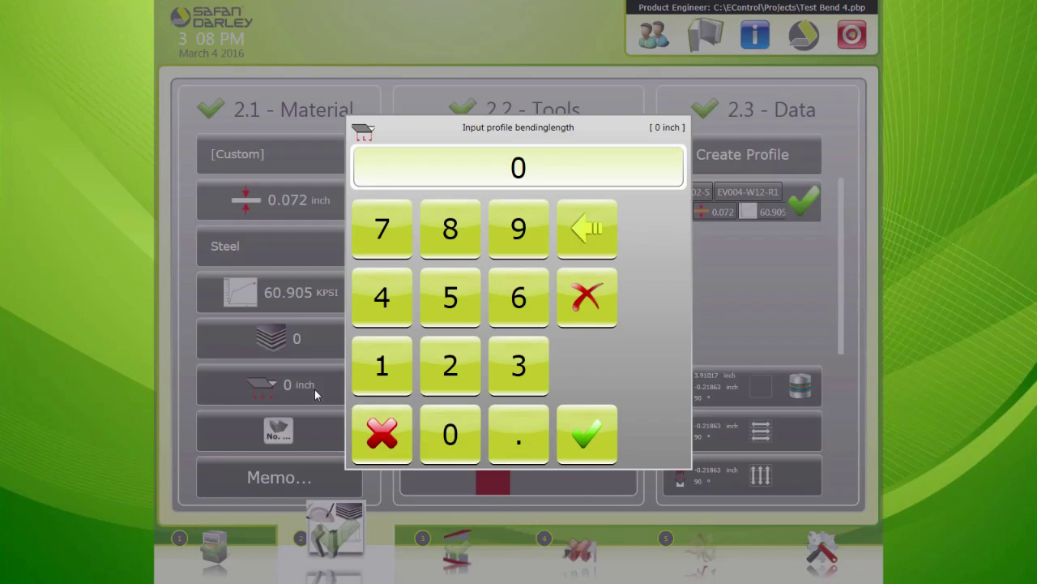
click(533, 299)
click(587, 435)
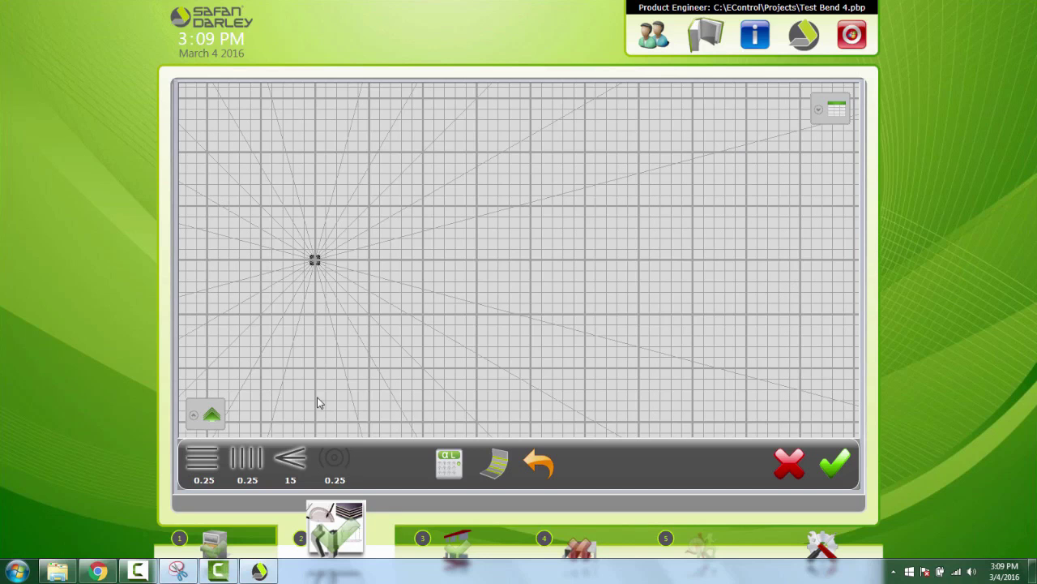
Toggle the grid line displays, leaving horizontal and vertical grid lines shown
click(188, 460)
click(246, 459)
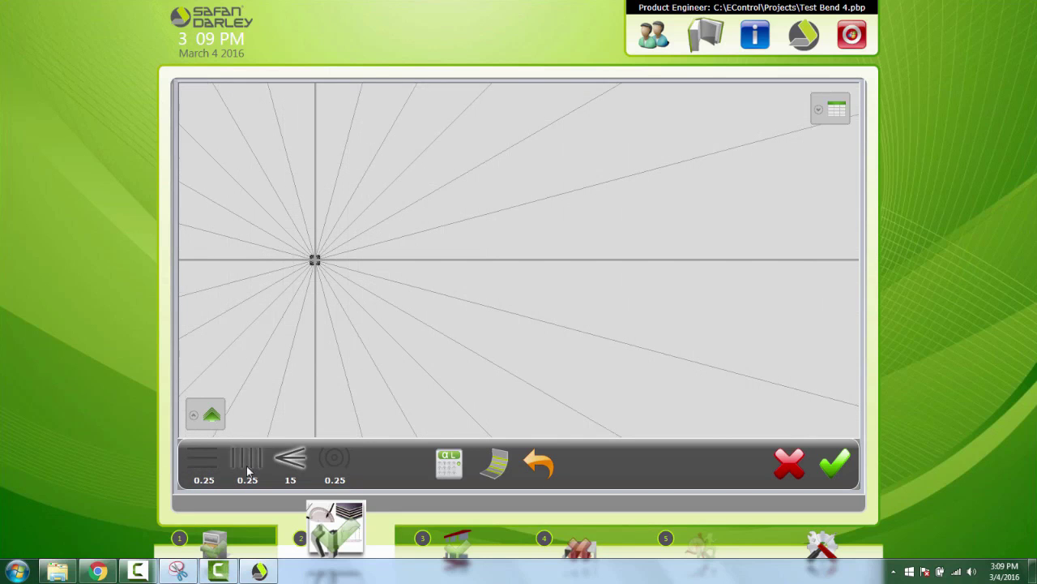
click(298, 460)
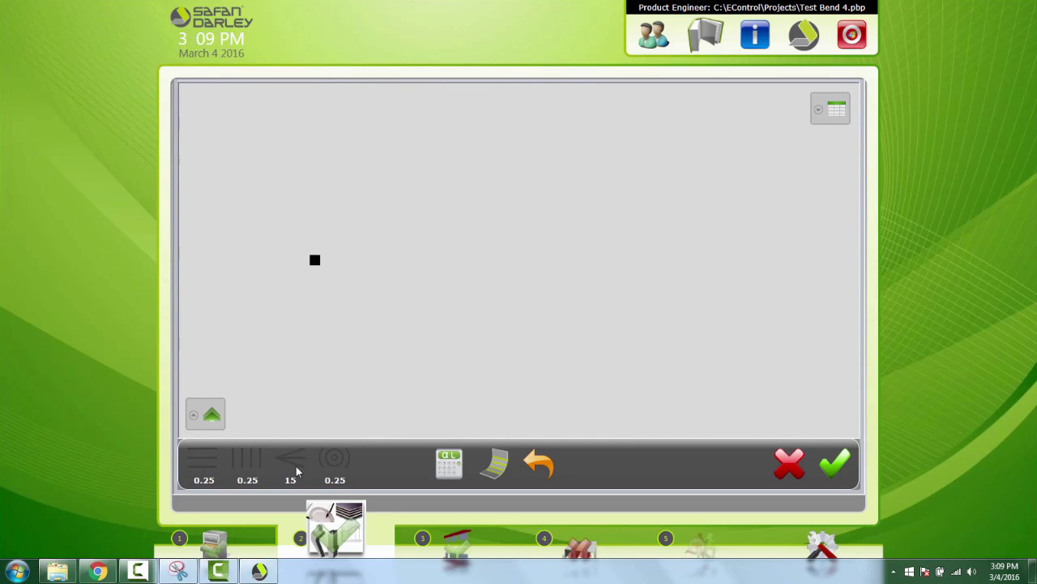
click(204, 460)
click(247, 460)
click(247, 460)
click(246, 459)
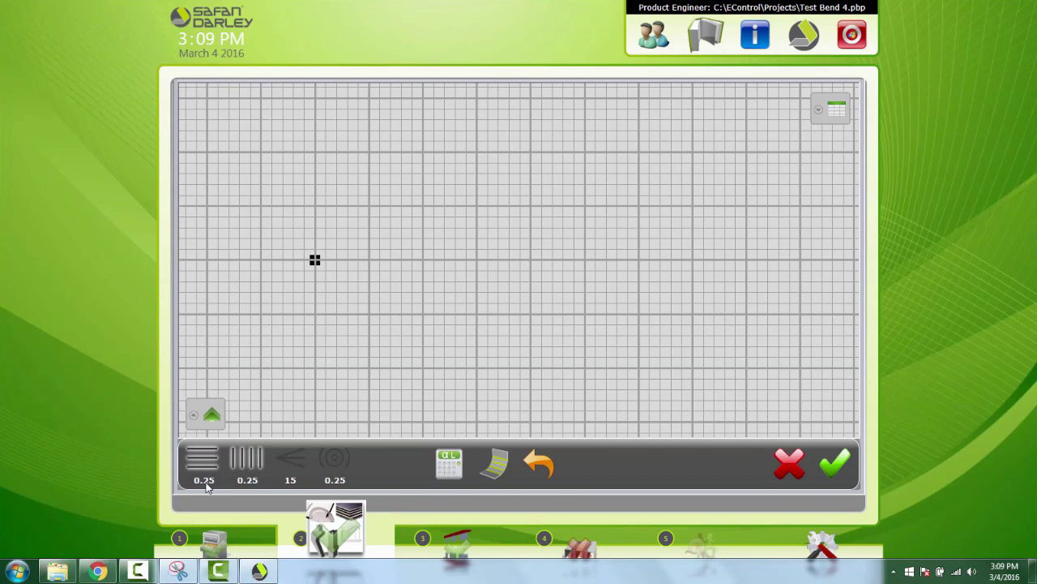
Set horizontal and vertical grid spacing to 0.5 and show the 15° angle guides
click(204, 479)
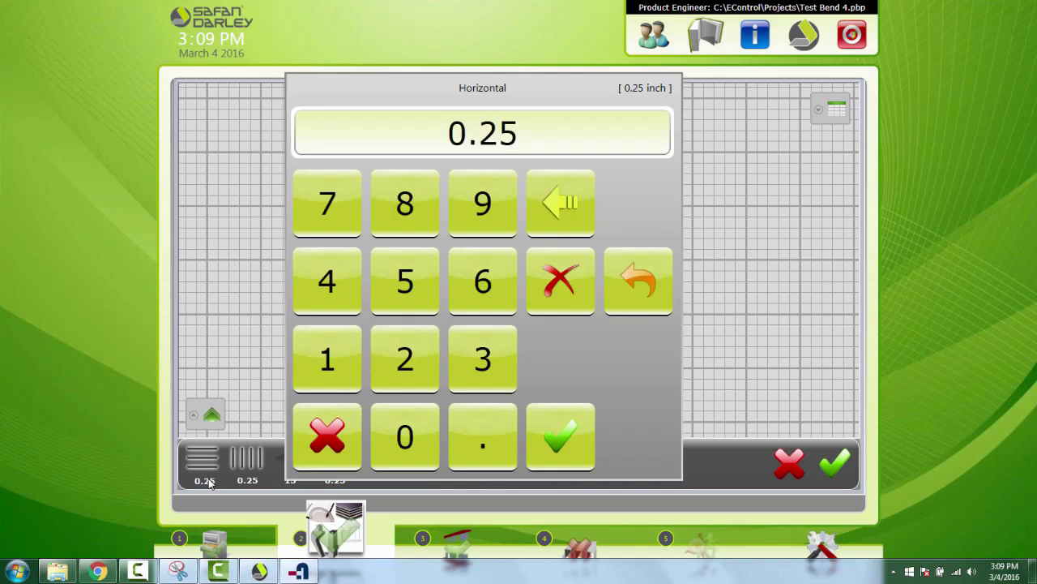
click(496, 461)
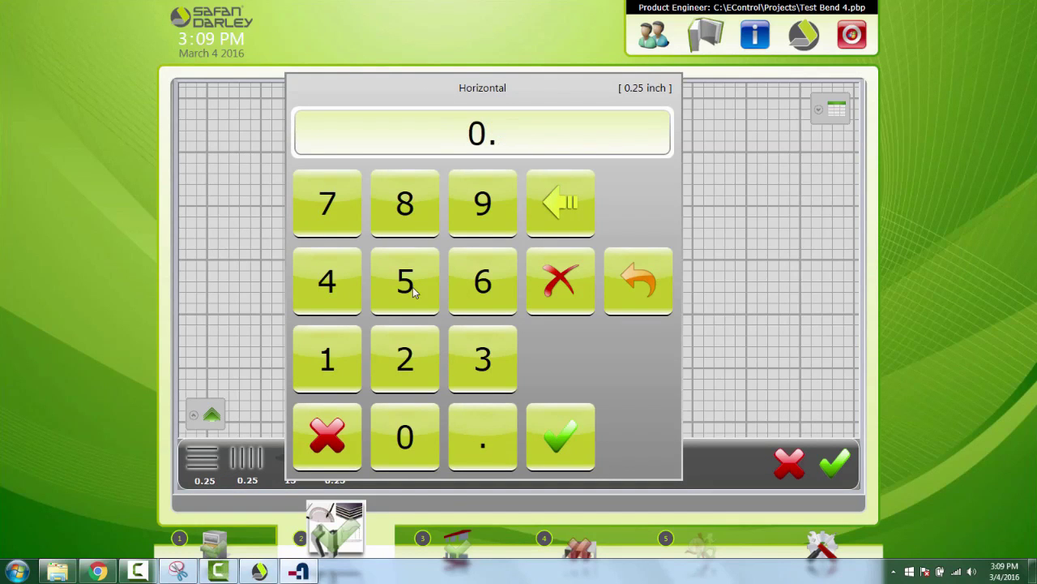
click(412, 292)
click(588, 441)
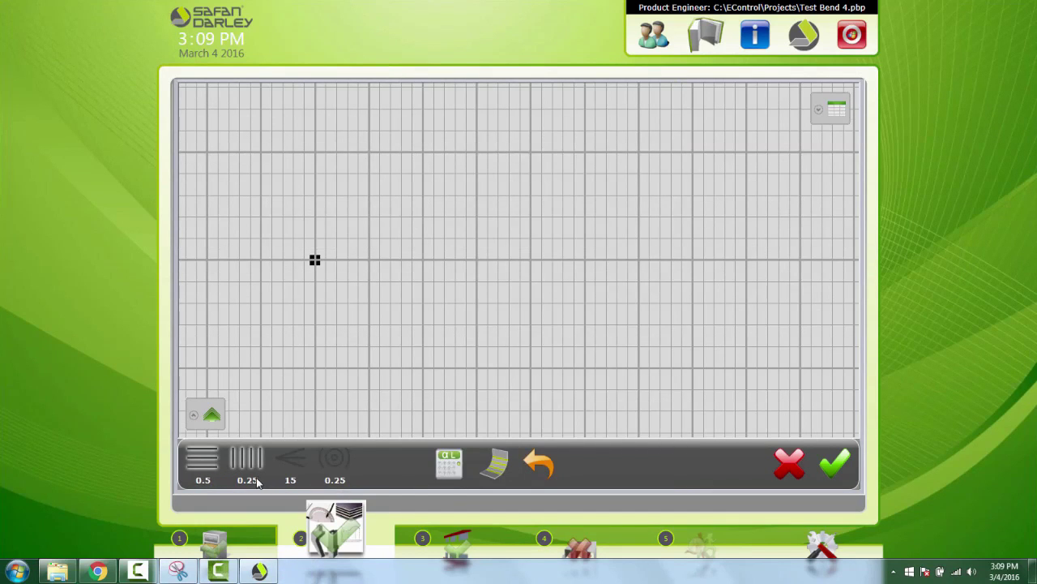
click(256, 481)
click(484, 454)
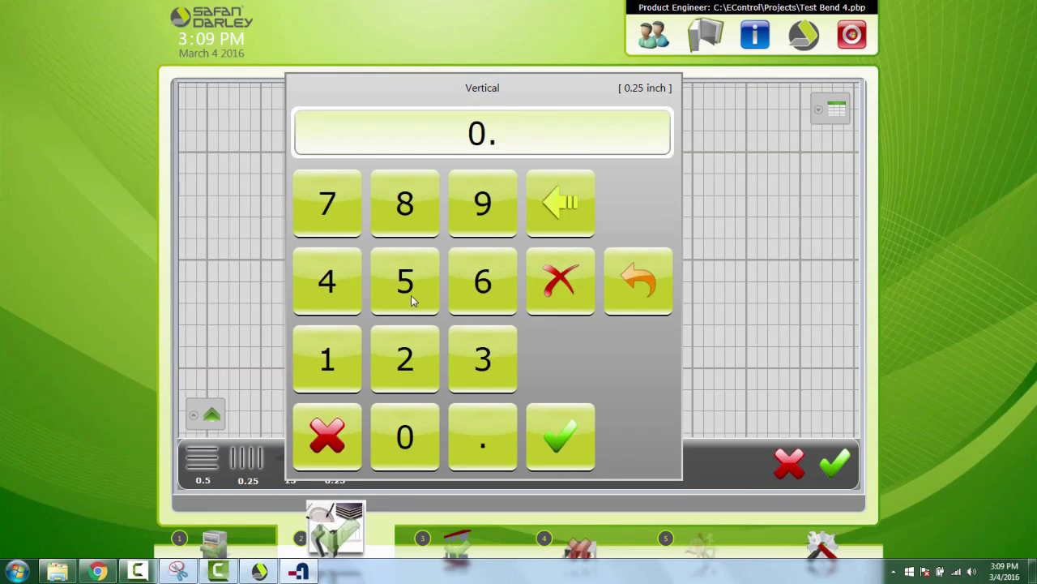
click(412, 300)
click(576, 444)
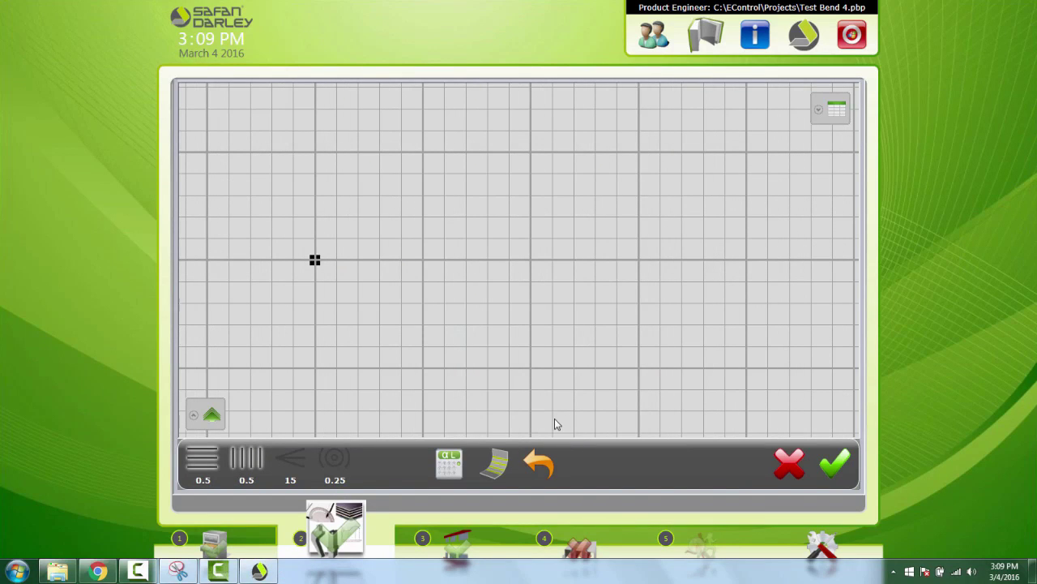
click(300, 478)
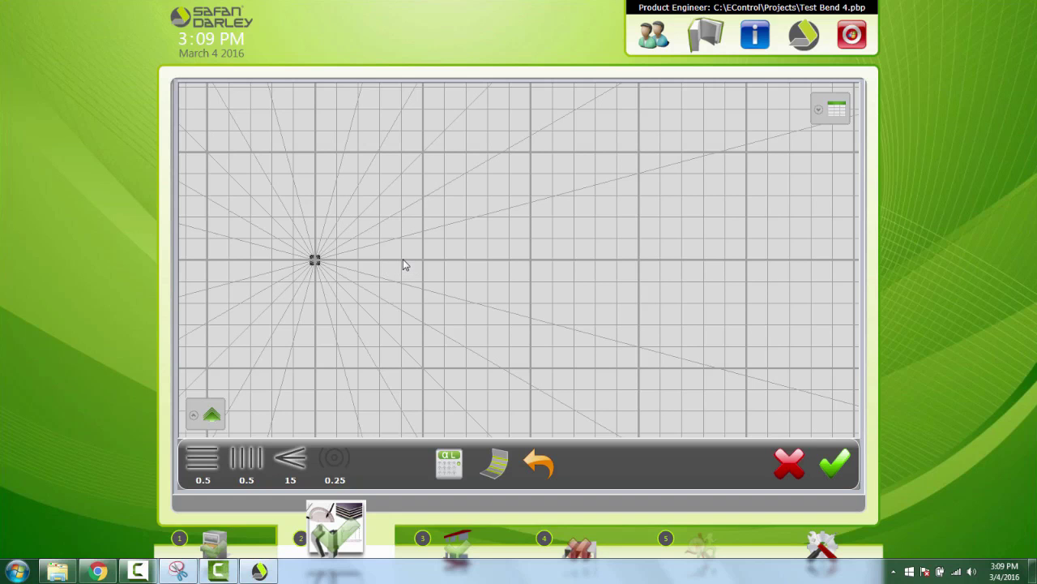
Draw the five-segment hat profile: left flange, down-slope, flat bottom, up-slope, right flange
click(379, 265)
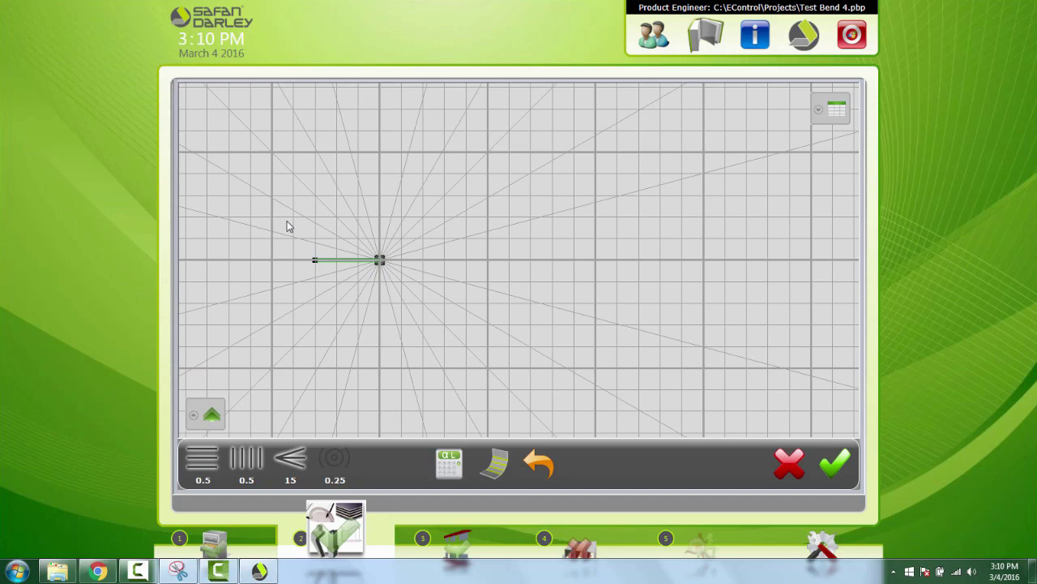
click(487, 368)
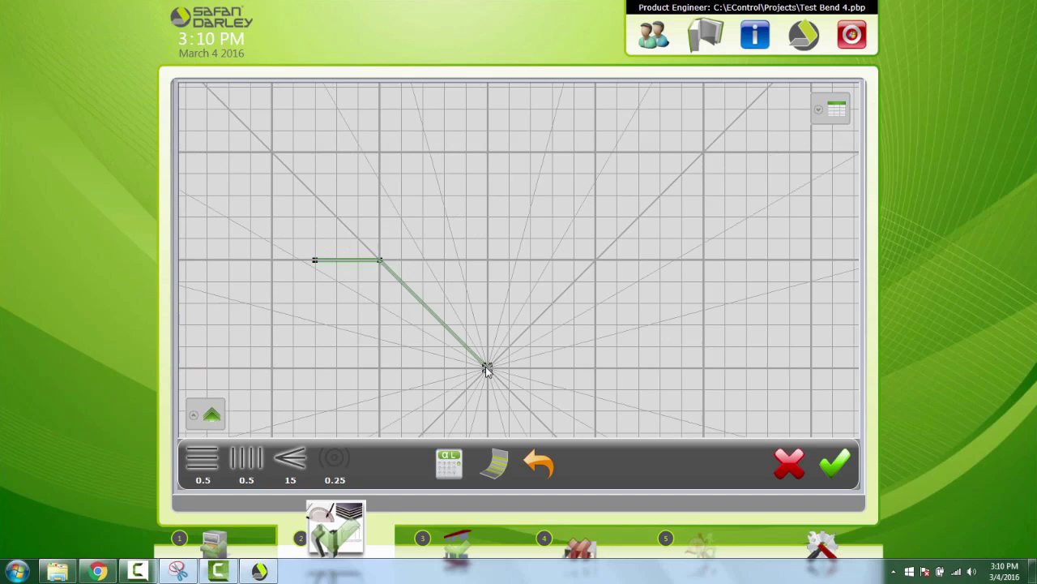
click(660, 369)
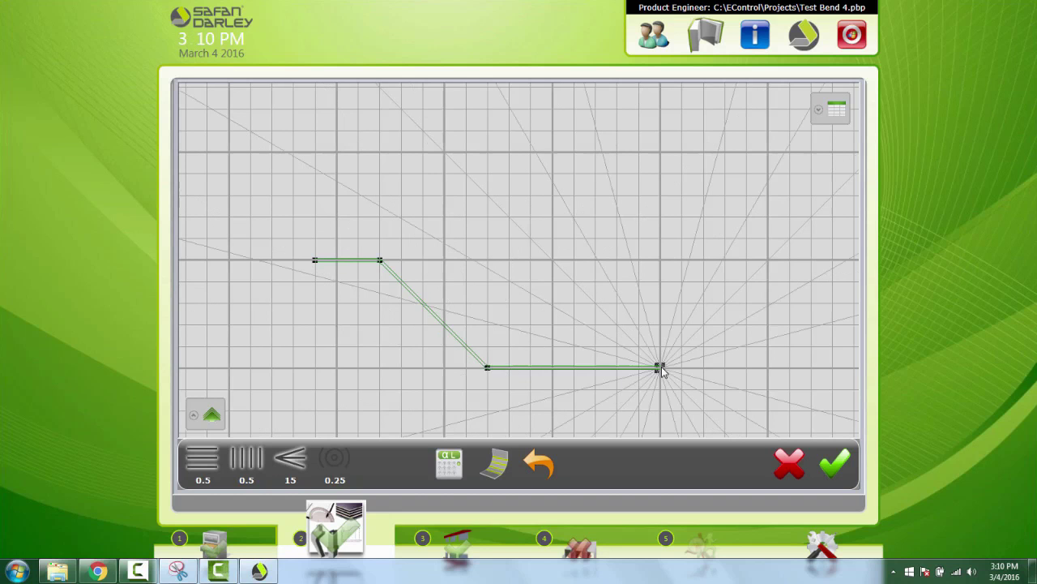
click(767, 260)
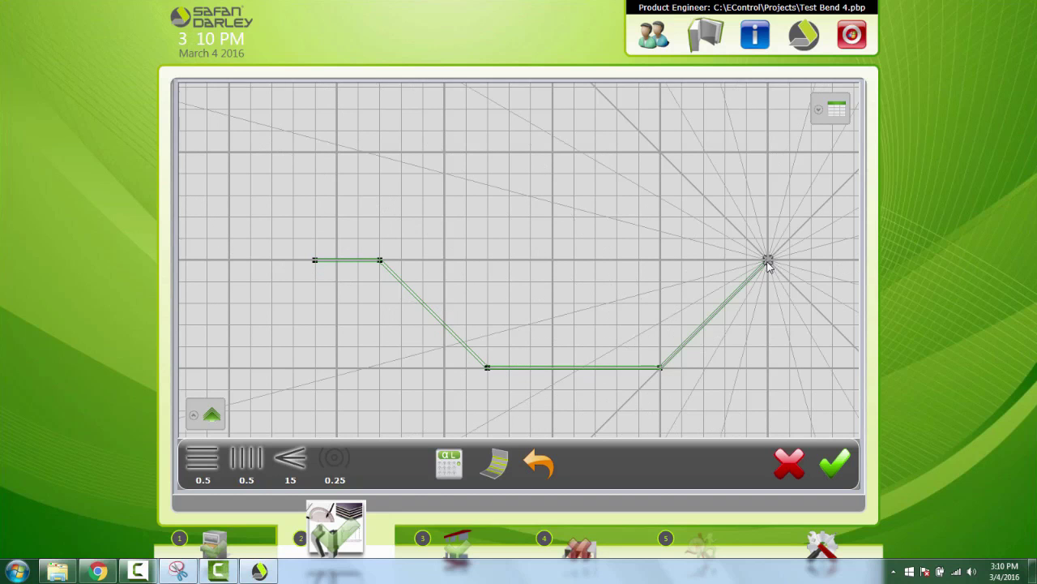
click(839, 262)
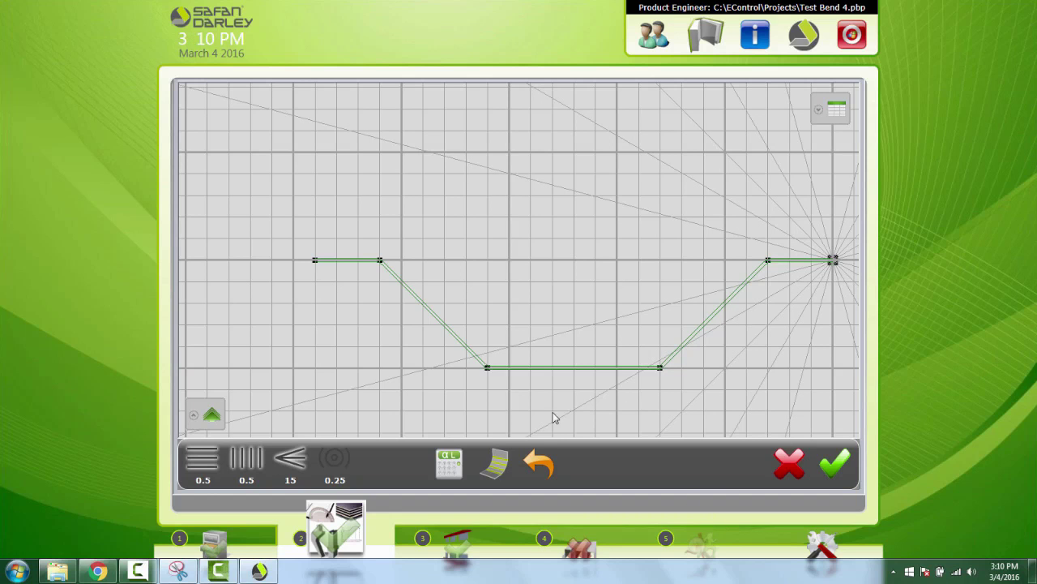
click(536, 464)
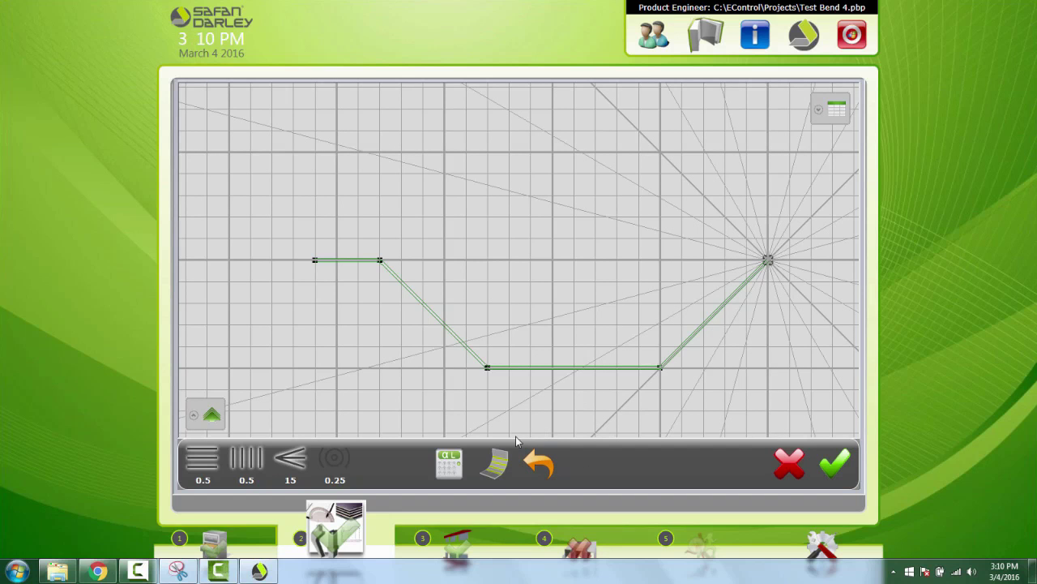
click(835, 260)
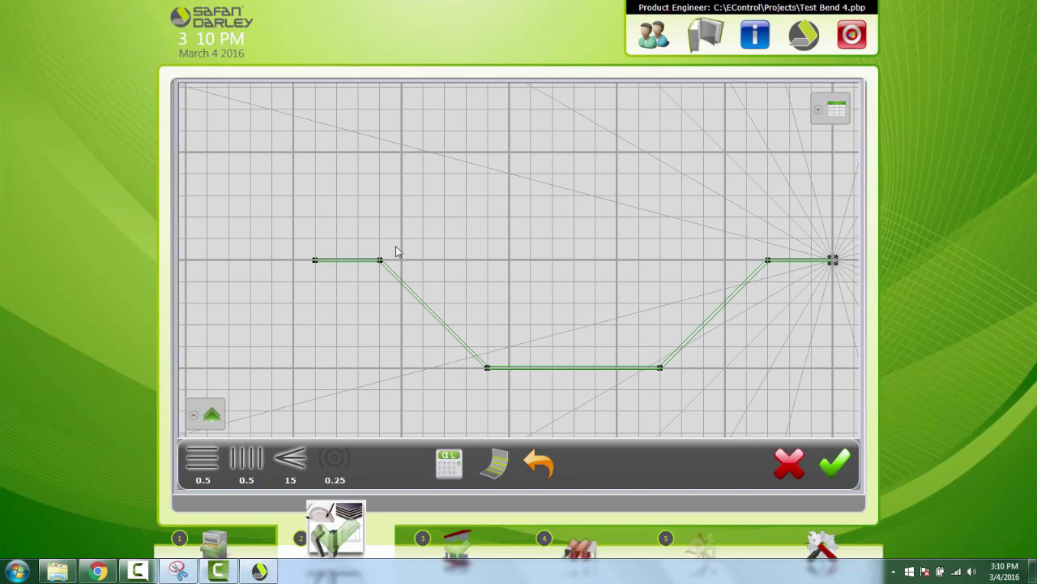
click(315, 261)
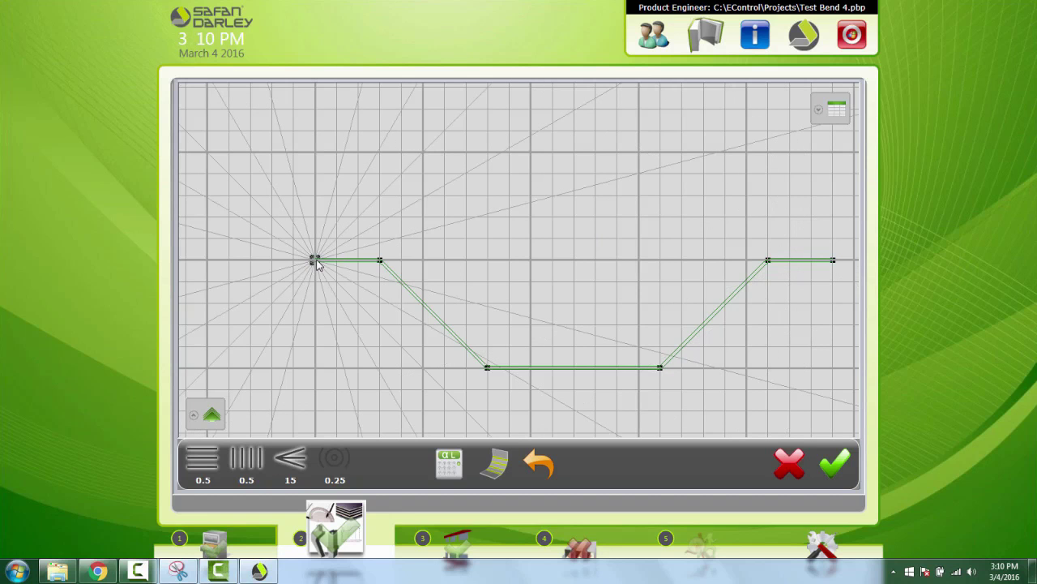
click(316, 195)
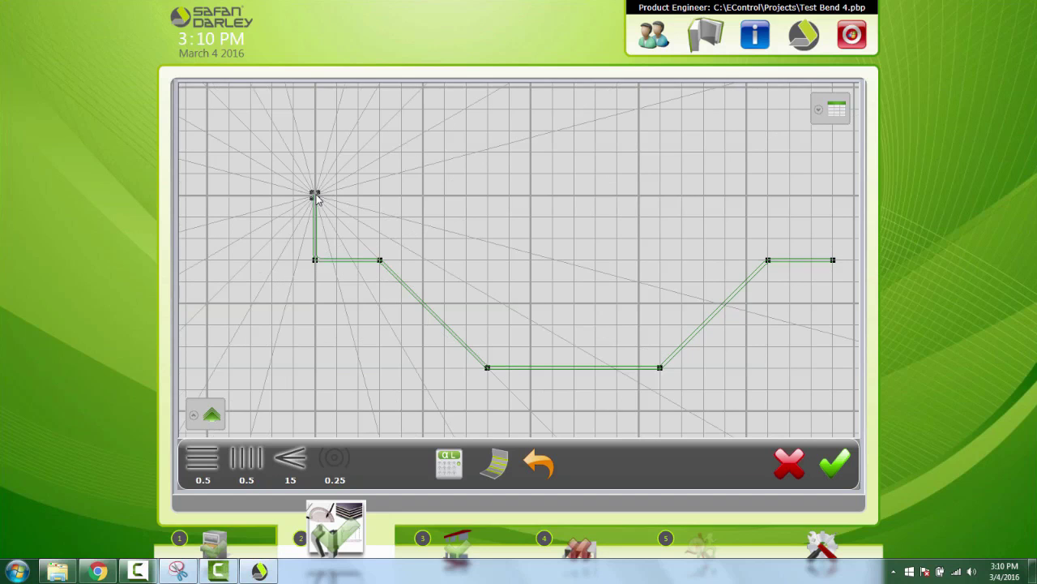
click(234, 200)
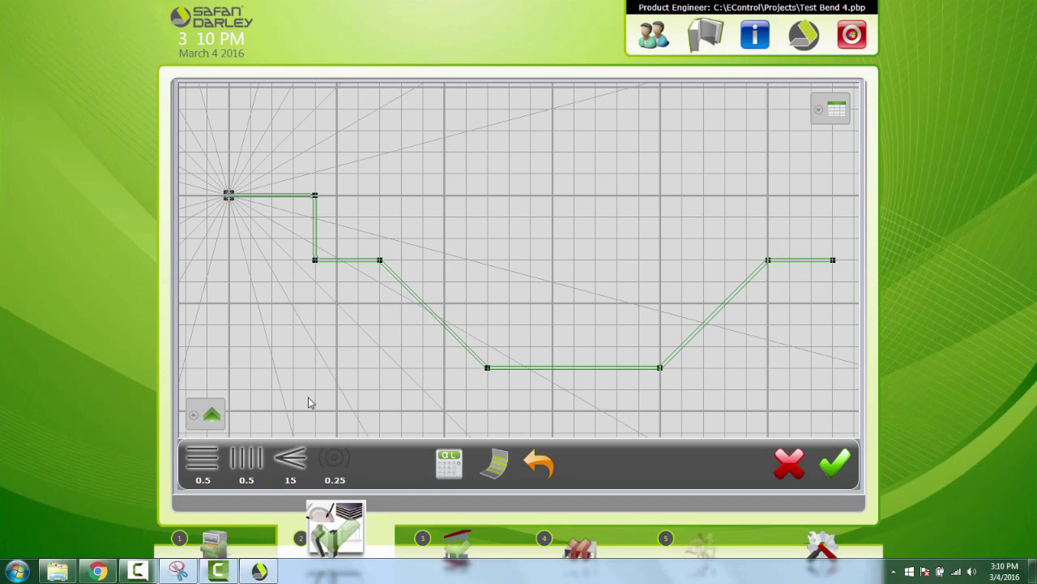
click(542, 465)
click(542, 465)
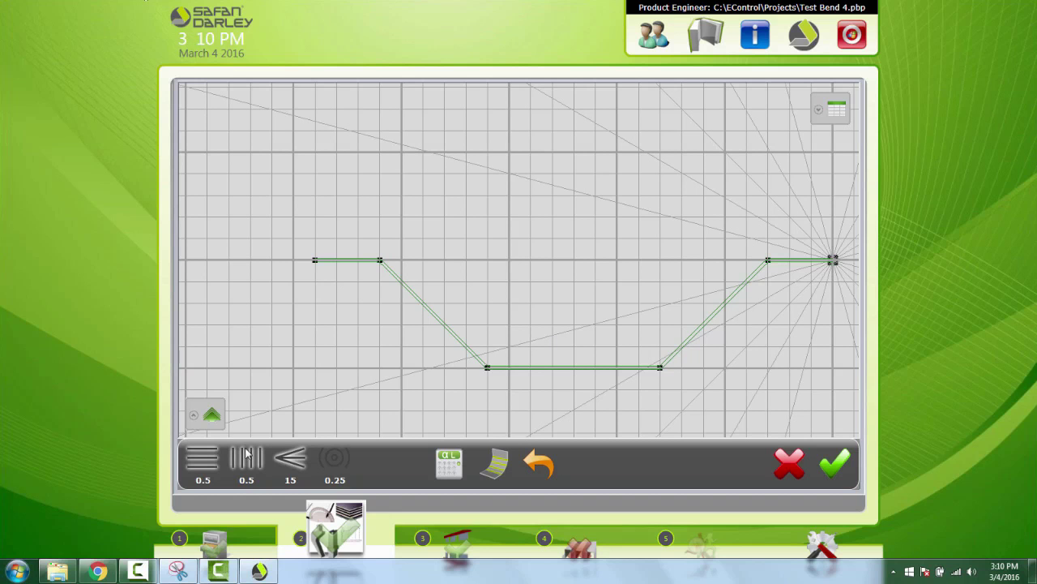
click(207, 415)
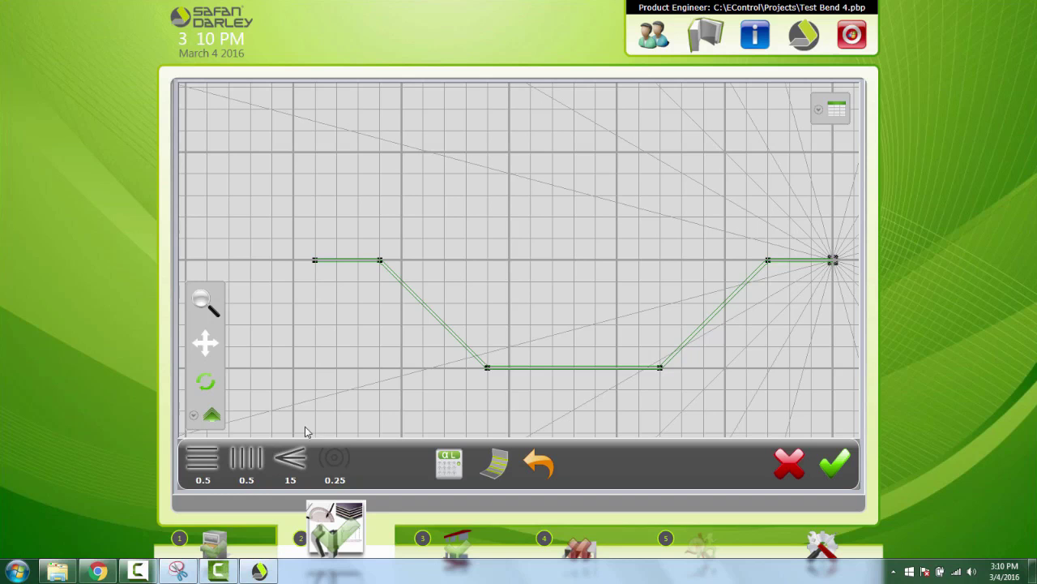
click(210, 419)
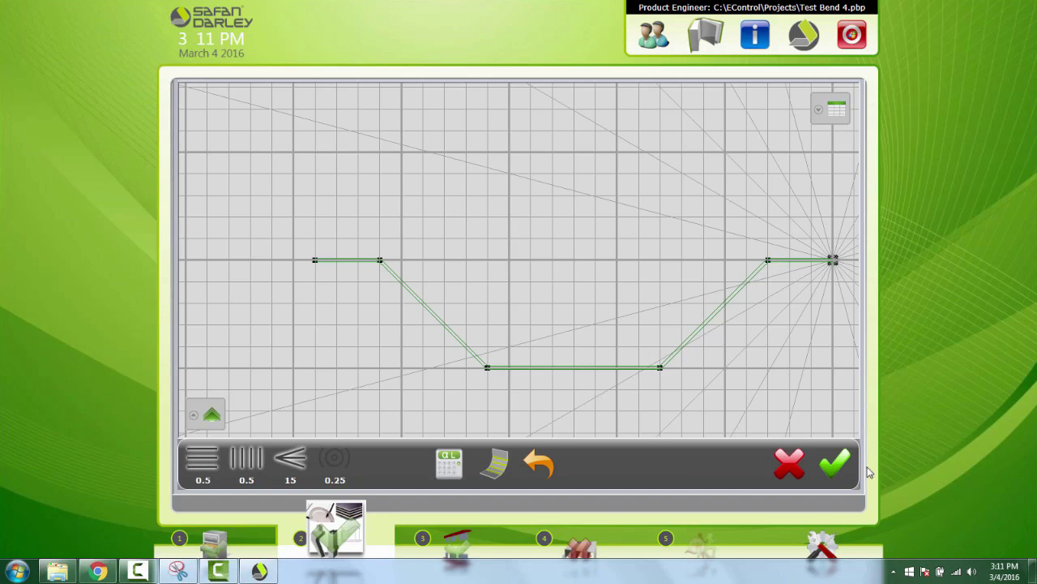
Accept the sketch and set both flange lengths from 1.5 to 1
click(835, 464)
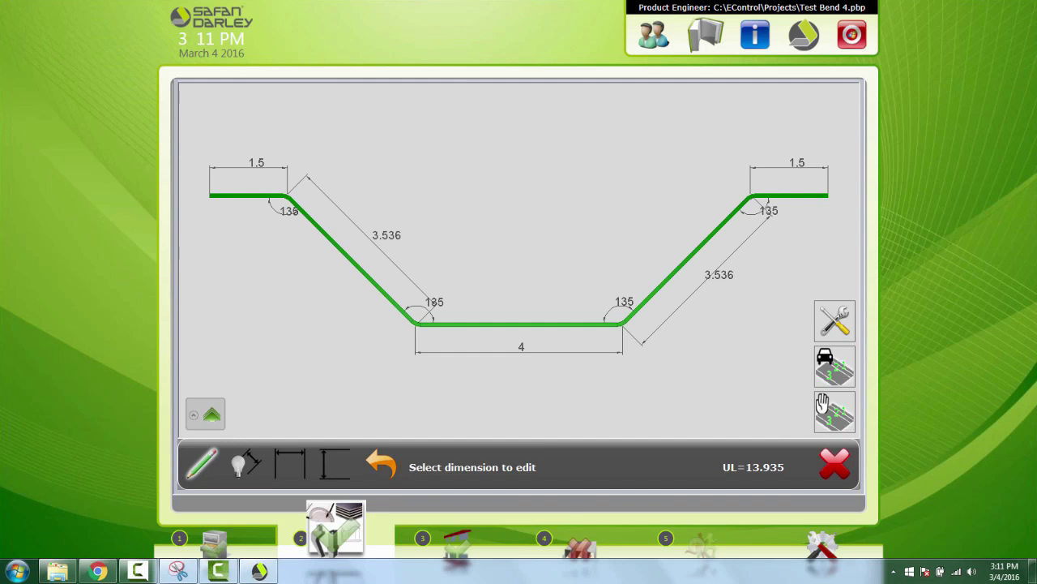
click(250, 176)
text(1)
key(Return)
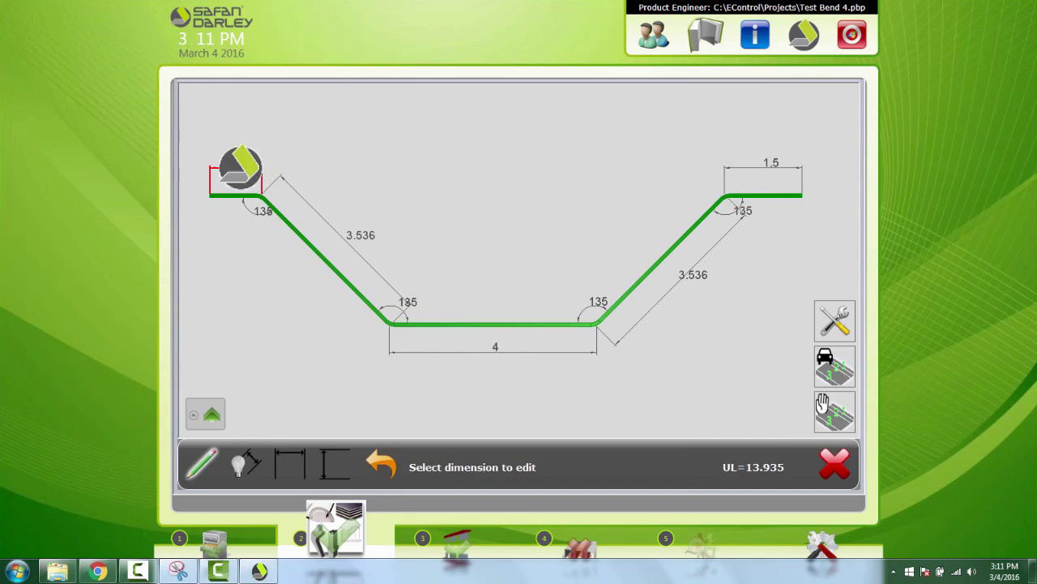
click(776, 165)
text(1)
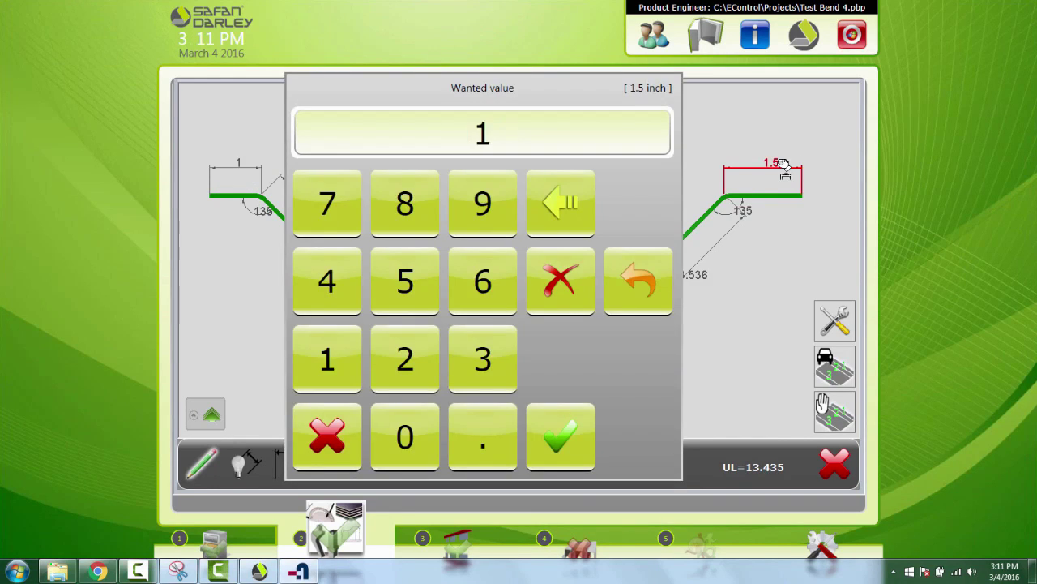
key(Return)
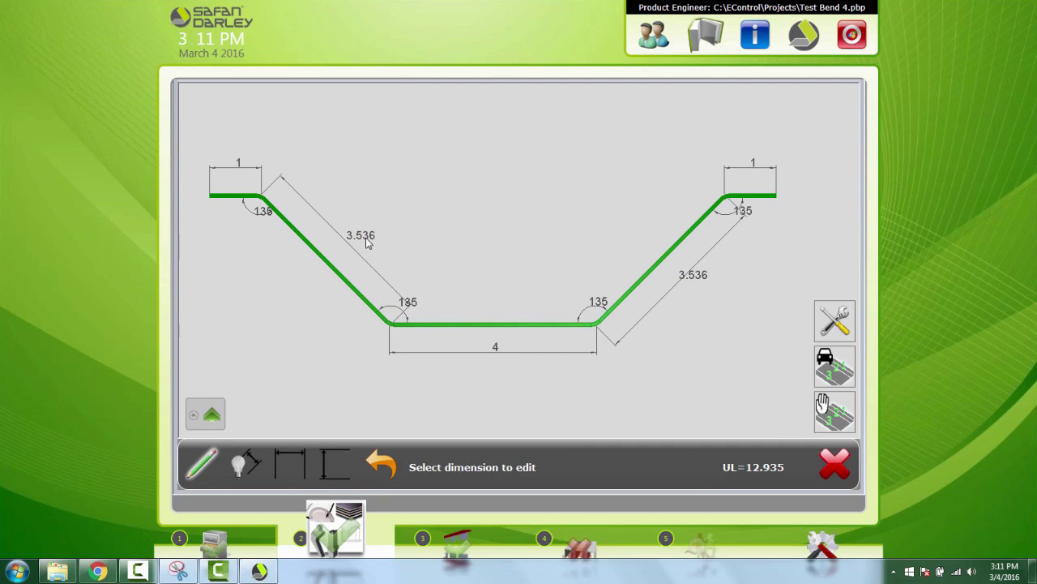
Set both sloped sides from 3.536 to 2 and the bottom from 4 to 6
click(371, 241)
text(2)
key(Return)
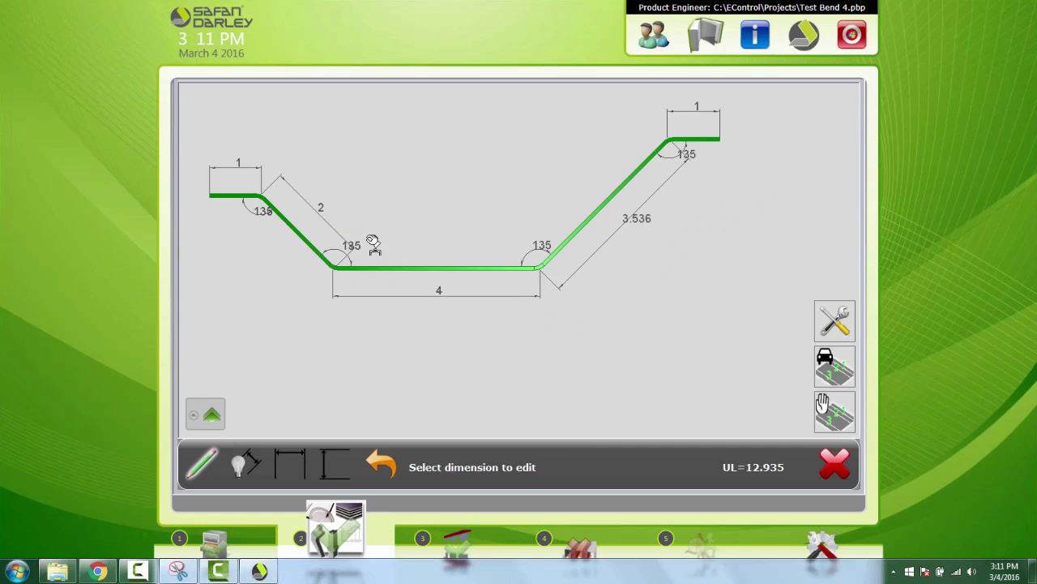
click(645, 223)
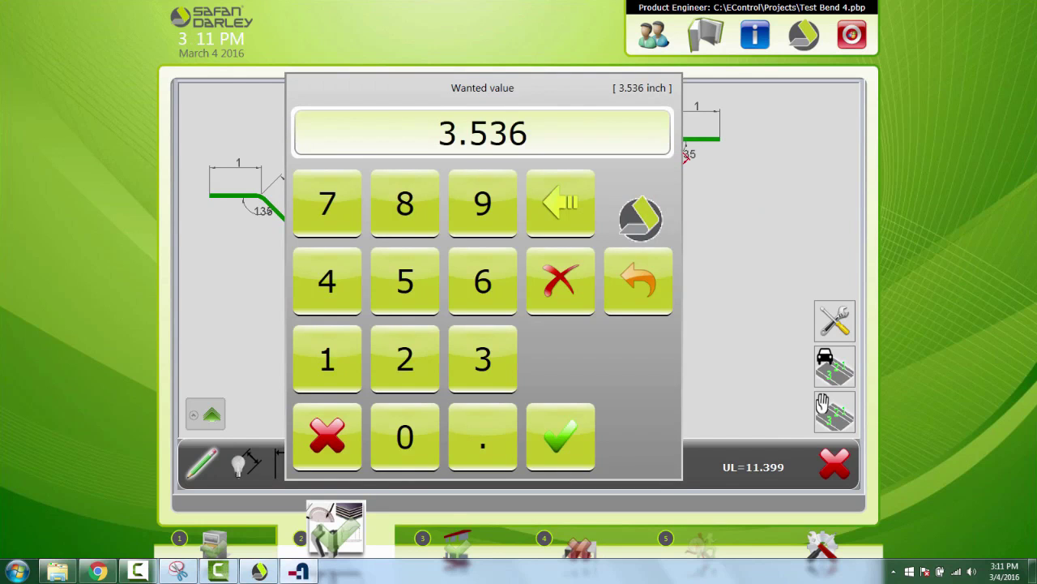
text(2)
key(Return)
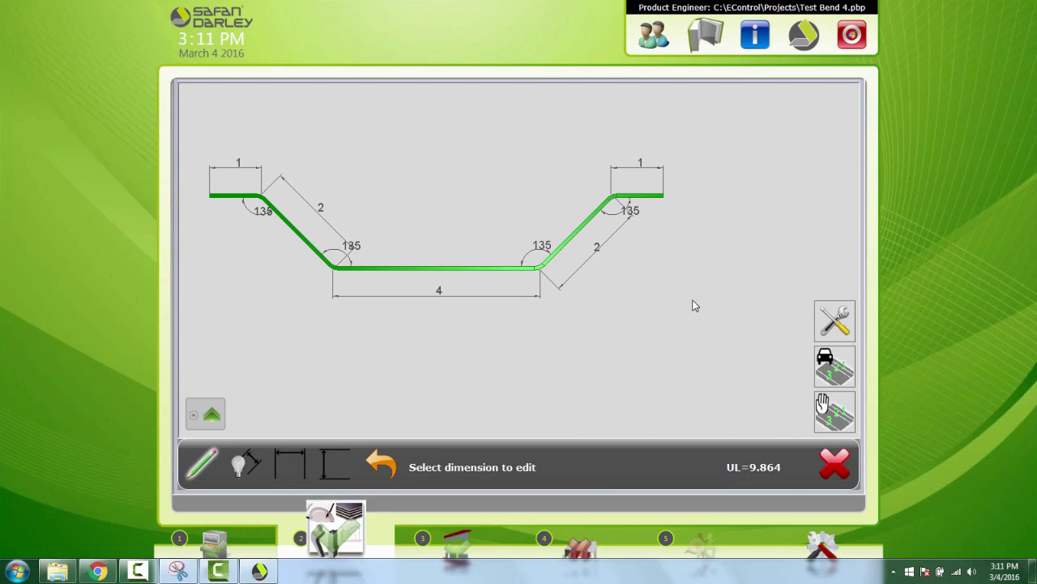
click(444, 292)
text(6)
key(Return)
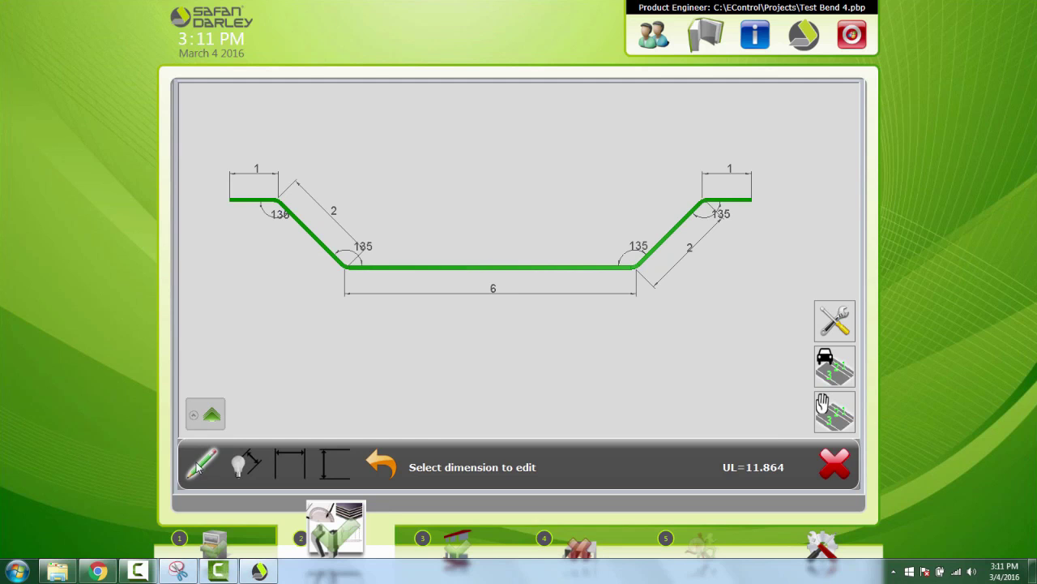
Pick the dimension show/hide tool and switch it to hide mode
click(253, 185)
click(330, 468)
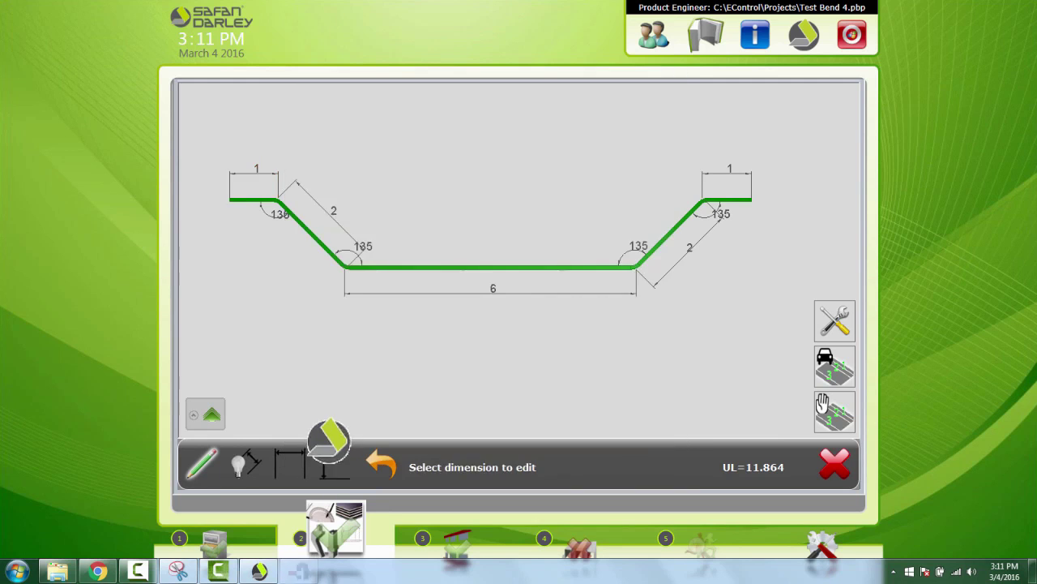
click(245, 464)
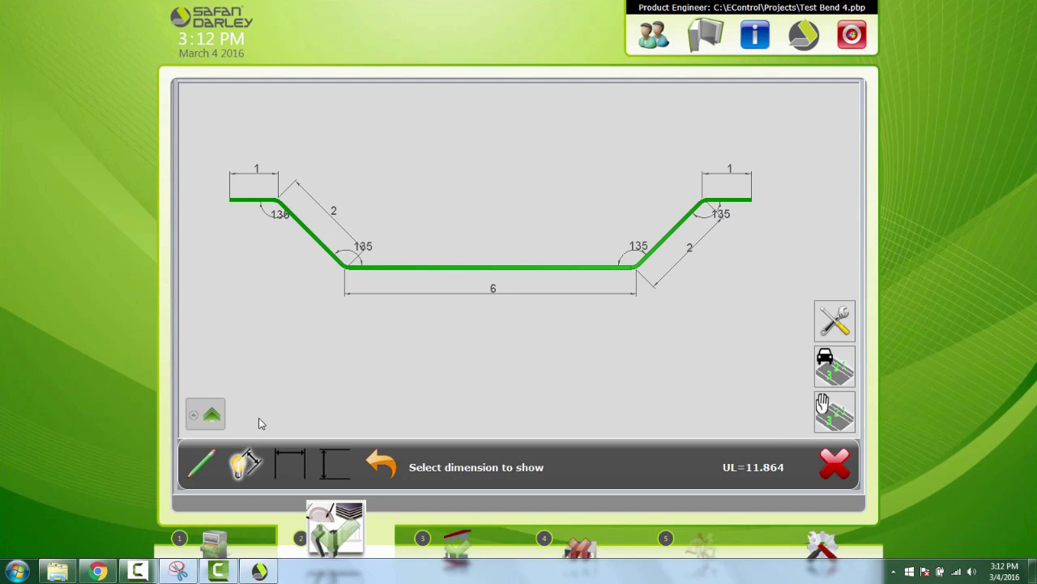
click(243, 469)
click(244, 472)
click(246, 474)
click(248, 465)
click(237, 471)
Hide the four 135° bend angle dimensions and check which remain visible
click(372, 256)
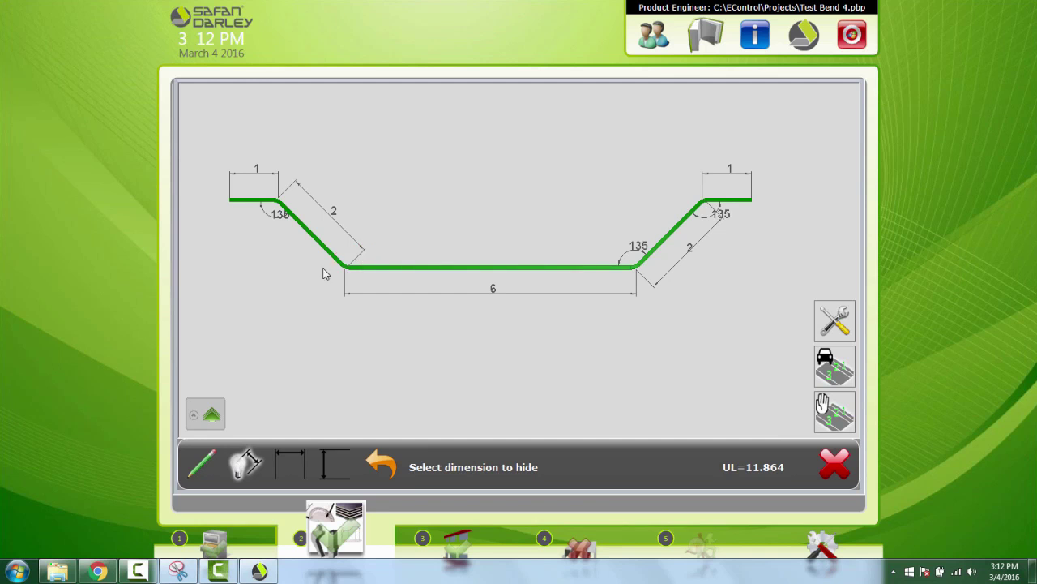
click(278, 212)
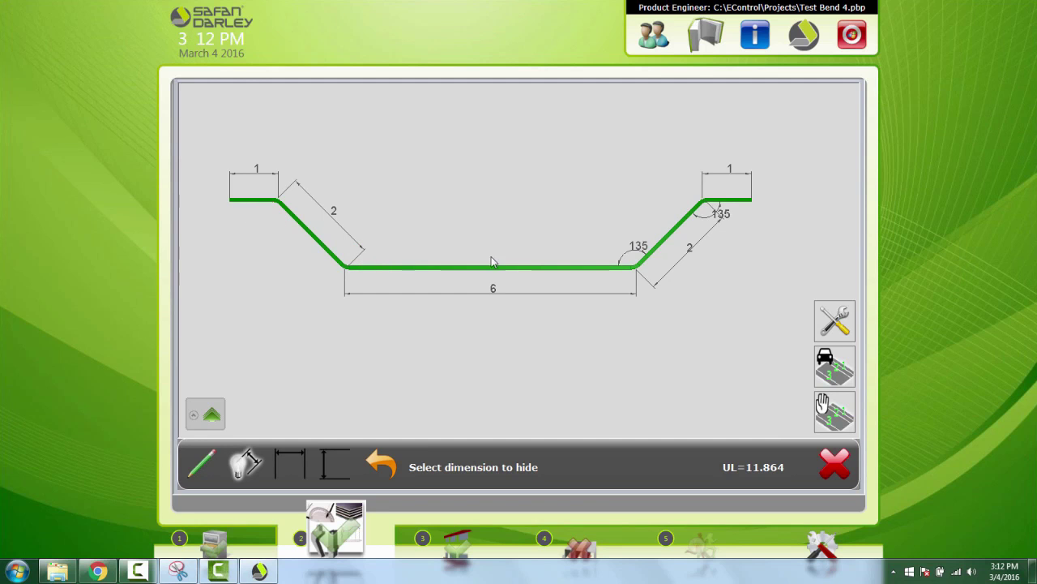
click(637, 247)
click(736, 218)
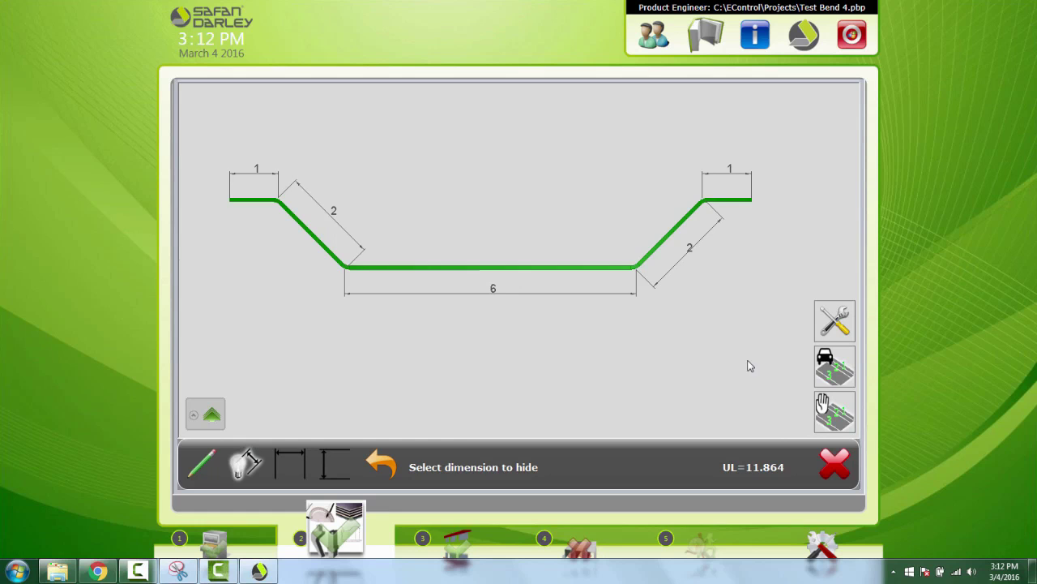
click(242, 477)
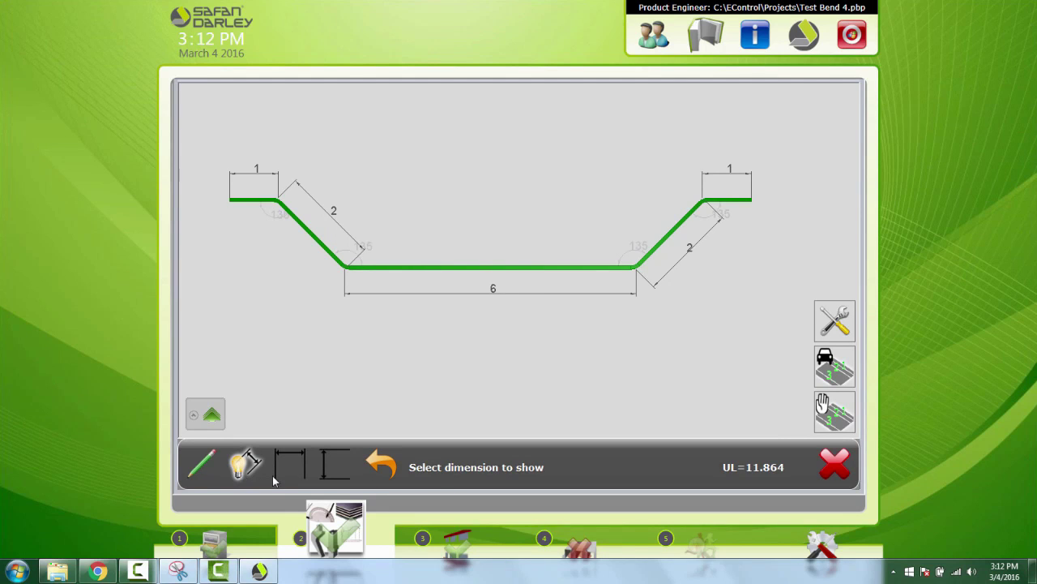
click(204, 470)
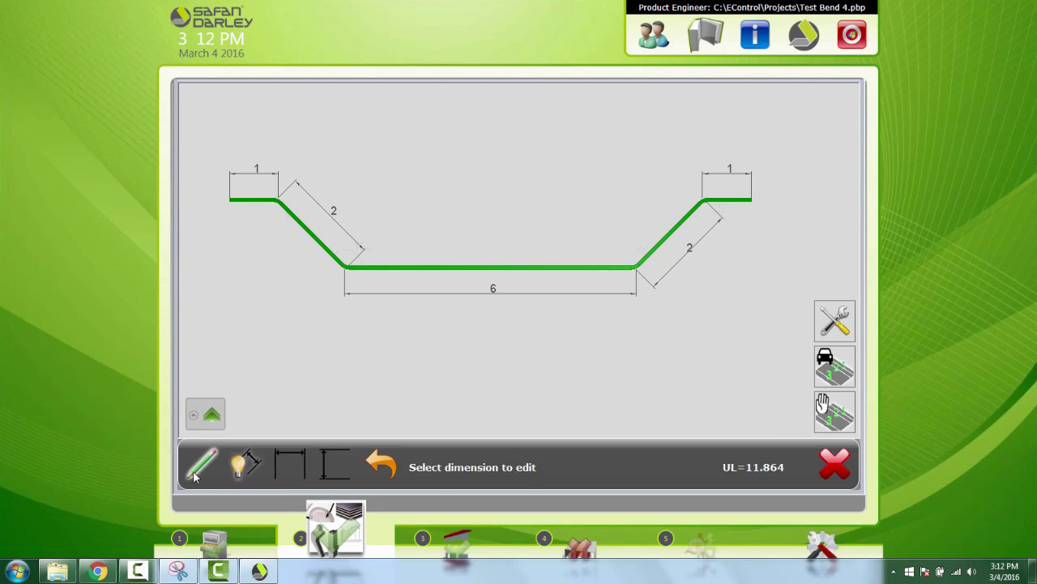
click(252, 463)
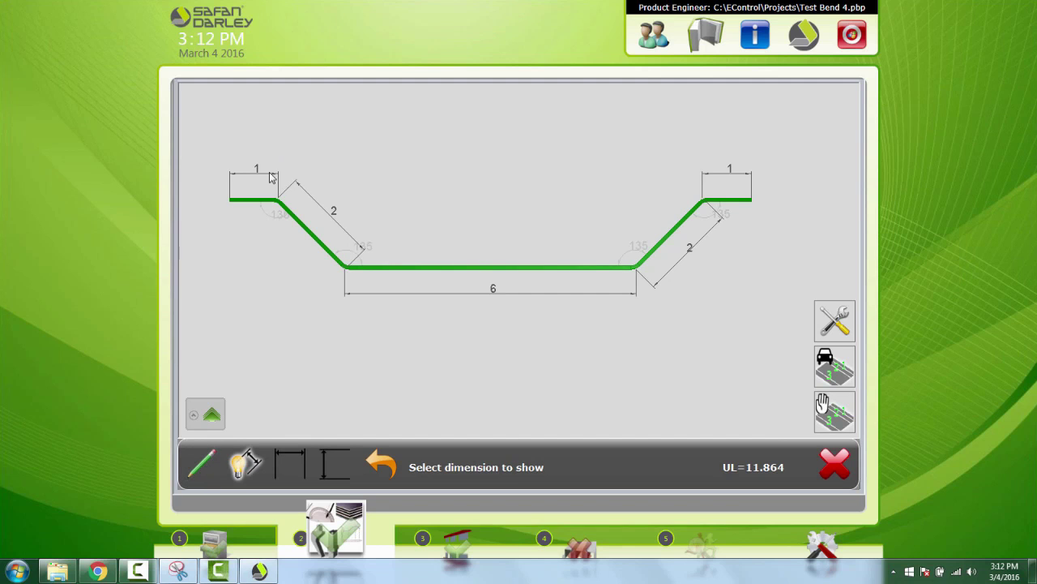
click(241, 462)
click(243, 461)
Place a 10.727 horizontal dimension from flange end to flange end above the profile
click(291, 464)
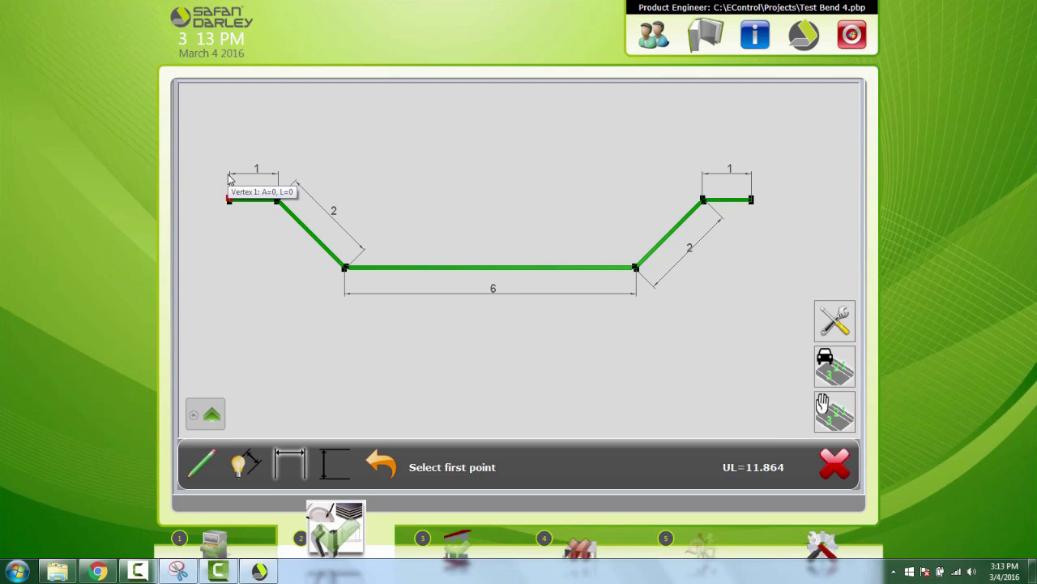
click(229, 197)
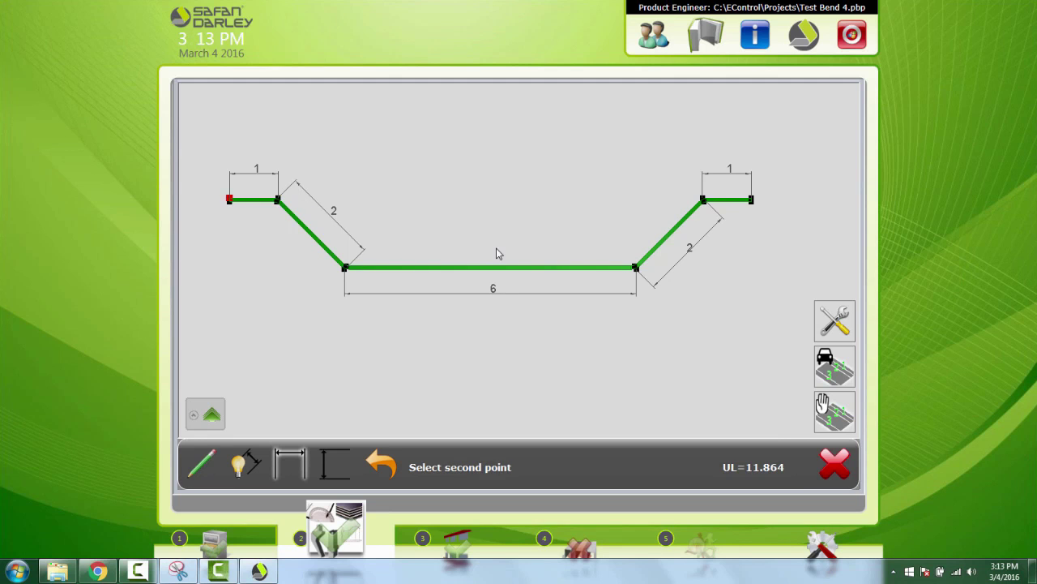
click(751, 199)
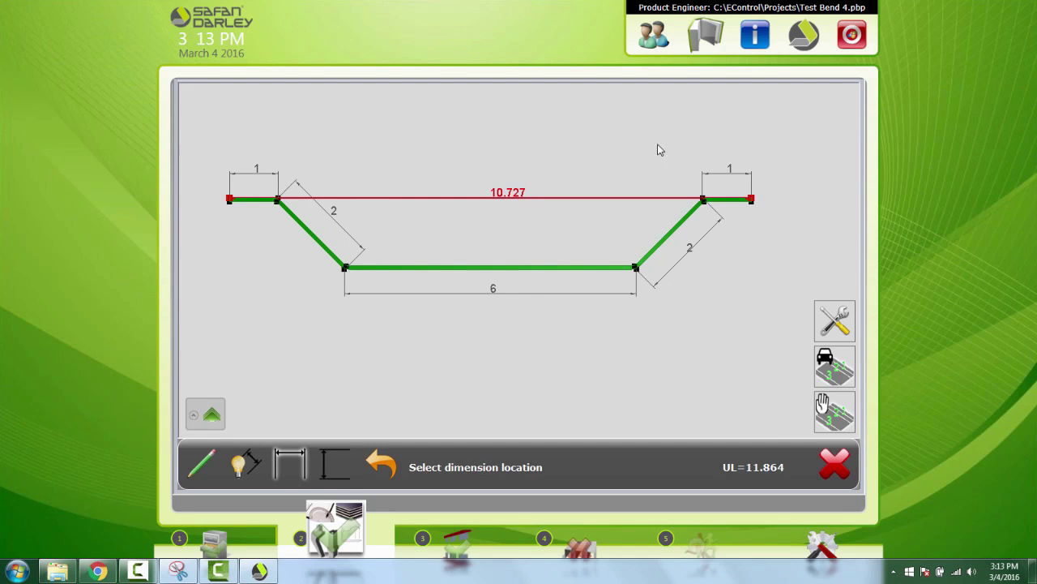
click(503, 129)
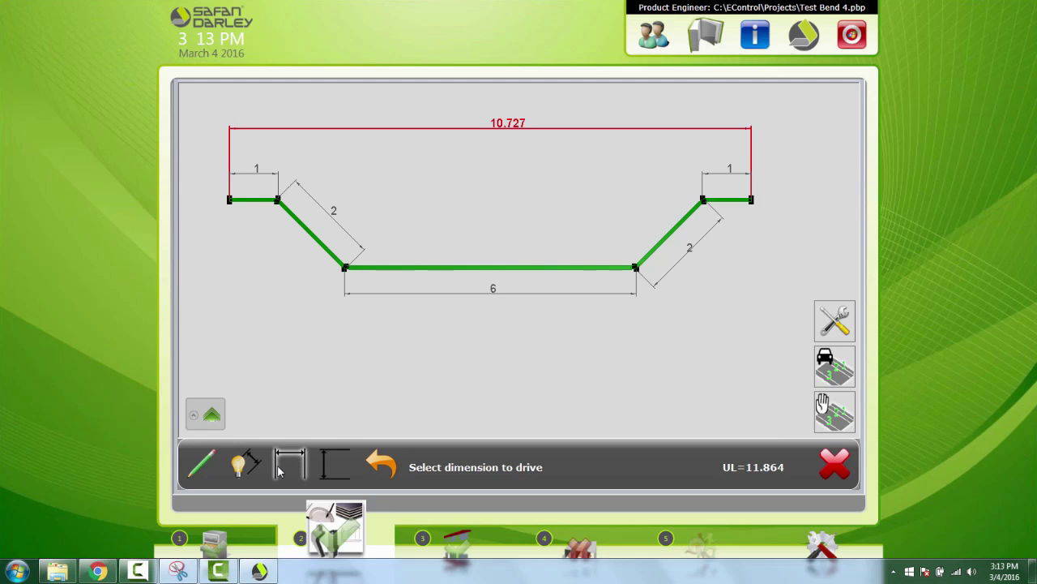
click(324, 466)
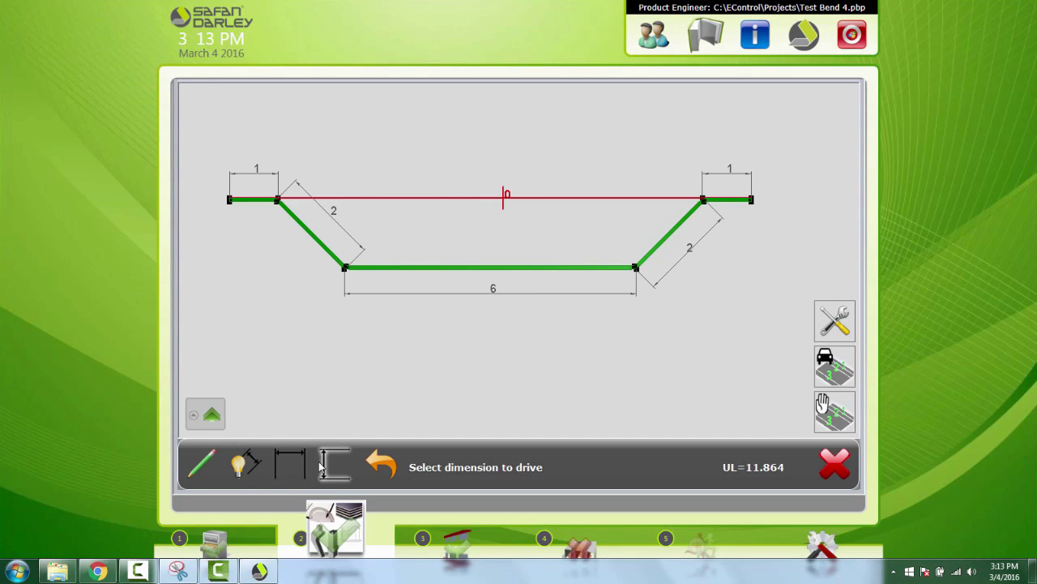
click(285, 462)
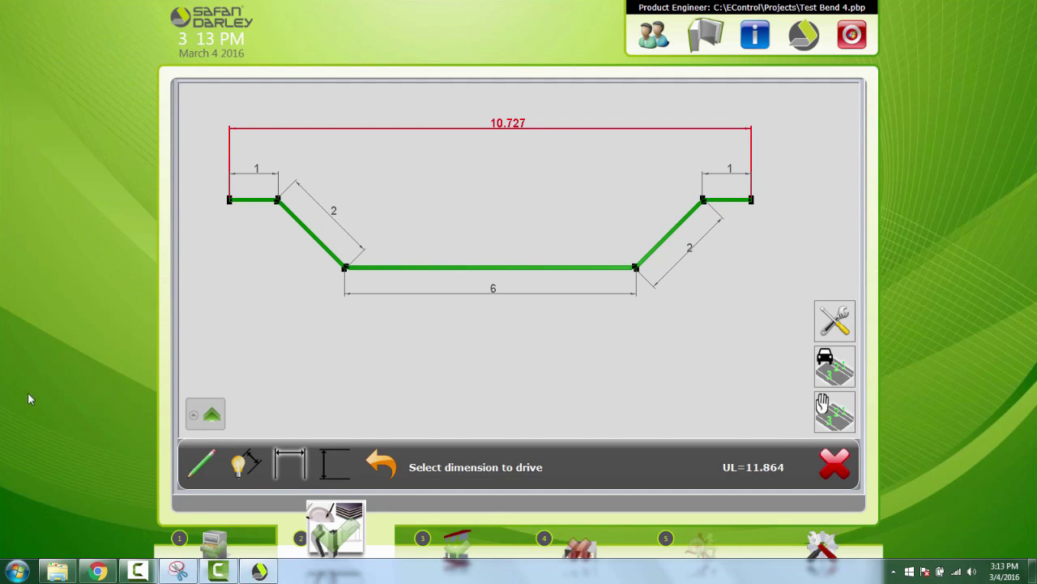
click(203, 461)
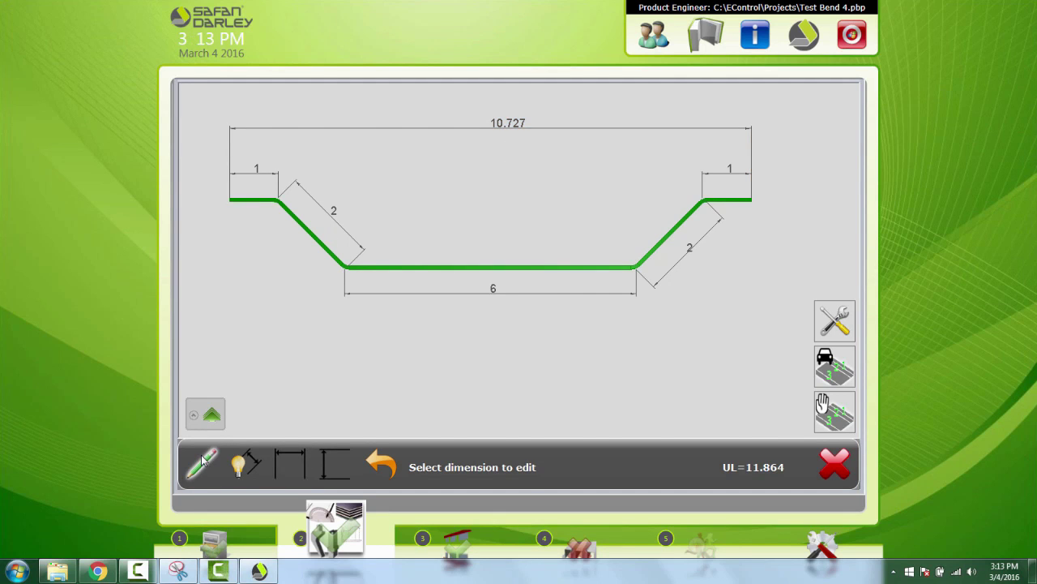
scroll(597, 408, up, 5)
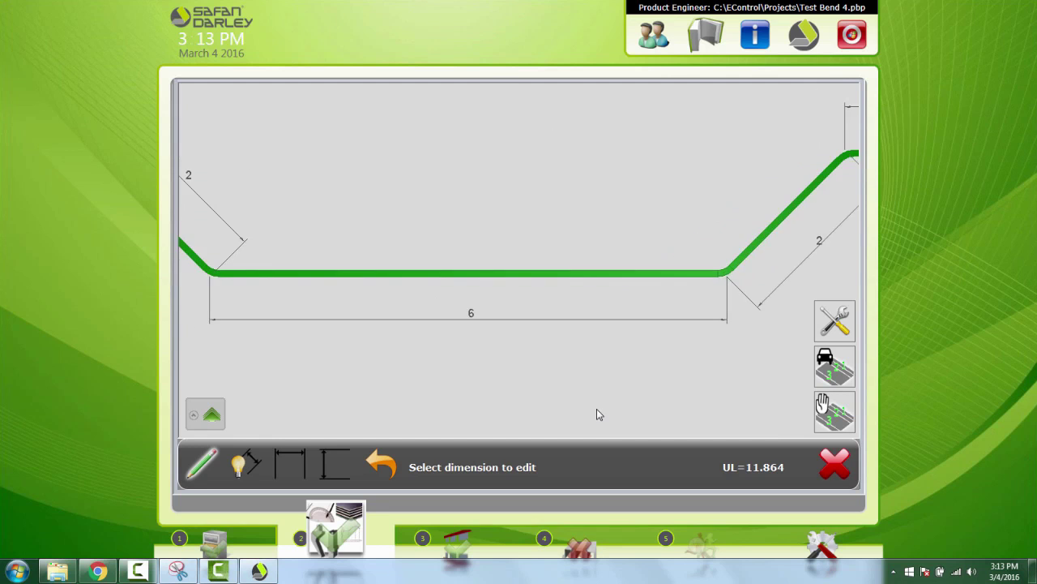
scroll(593, 407, down, 5)
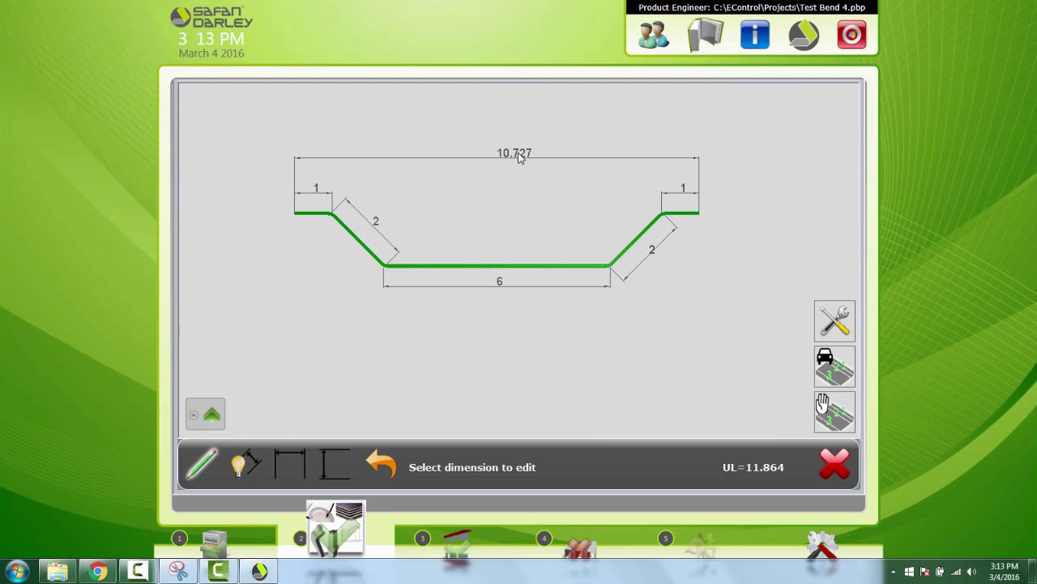
scroll(519, 158, up, 1)
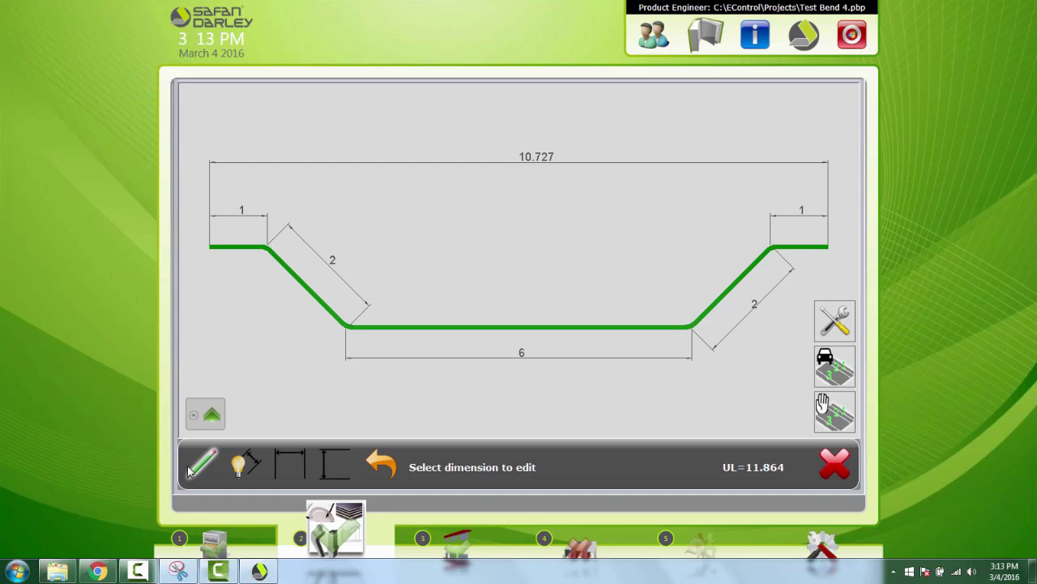
click(249, 217)
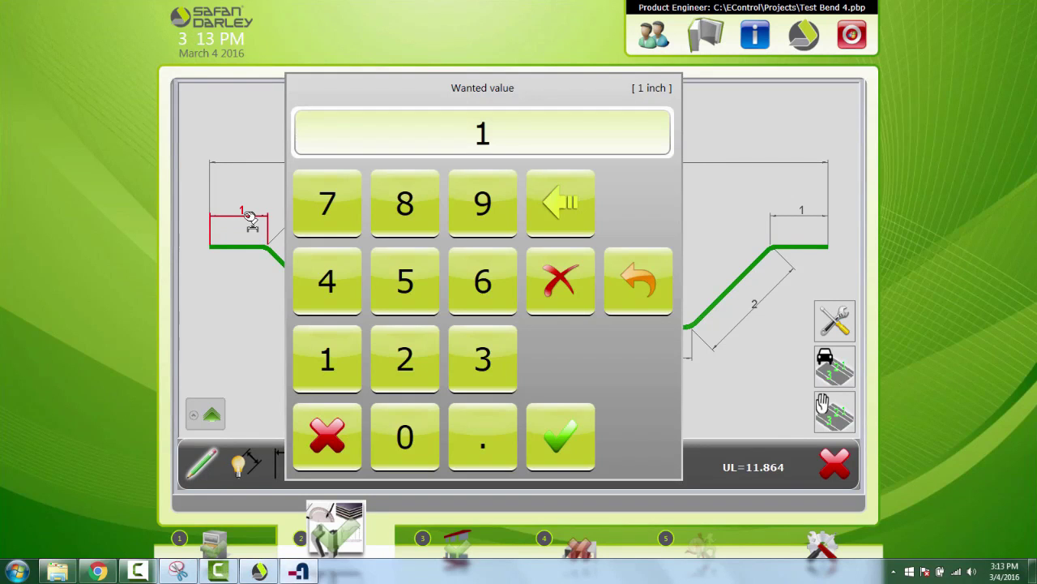
click(327, 442)
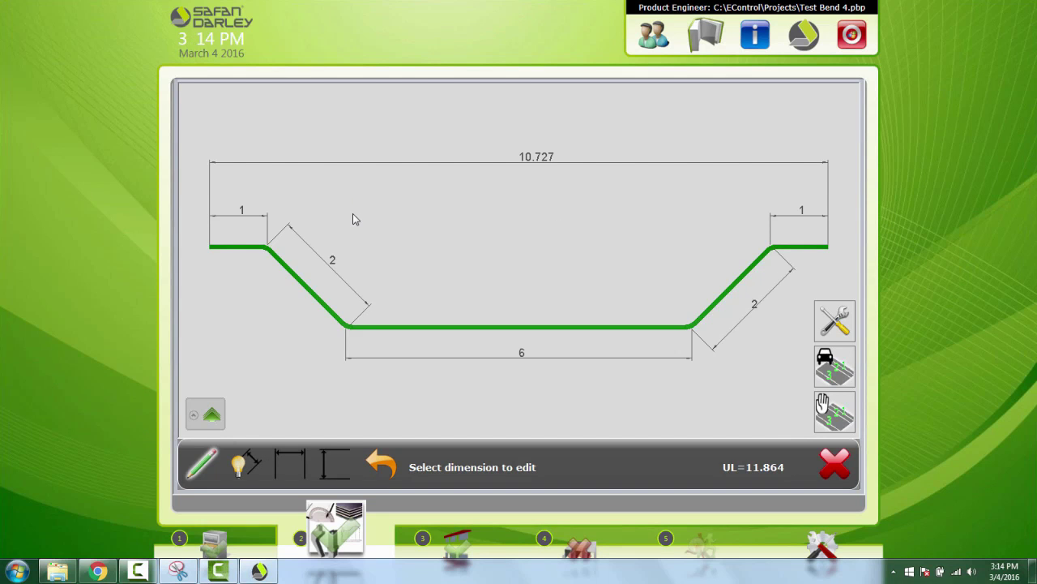
Reveal the faint 135° angle dimension at the left bend
click(245, 464)
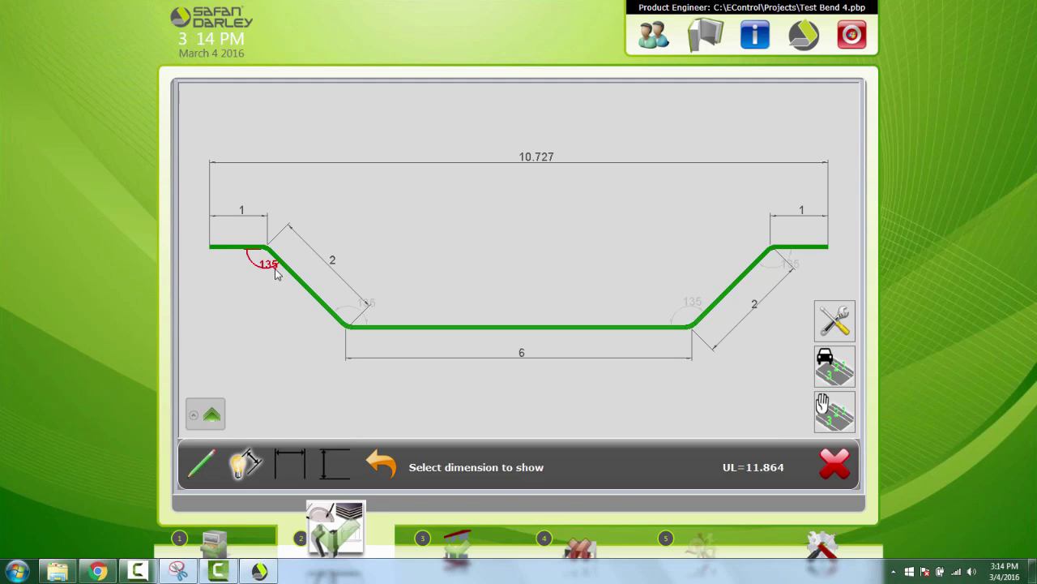
click(197, 477)
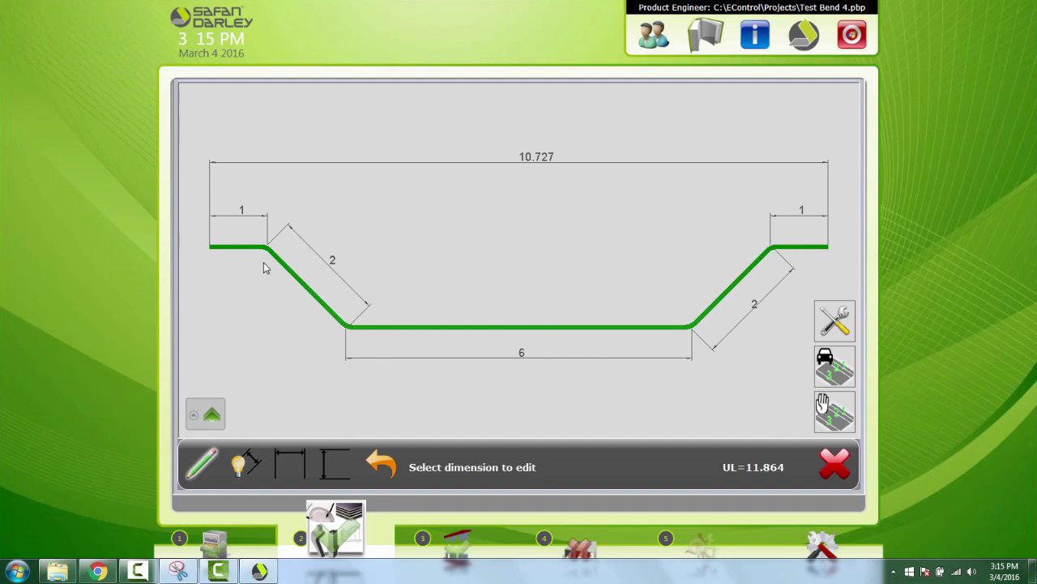
click(244, 464)
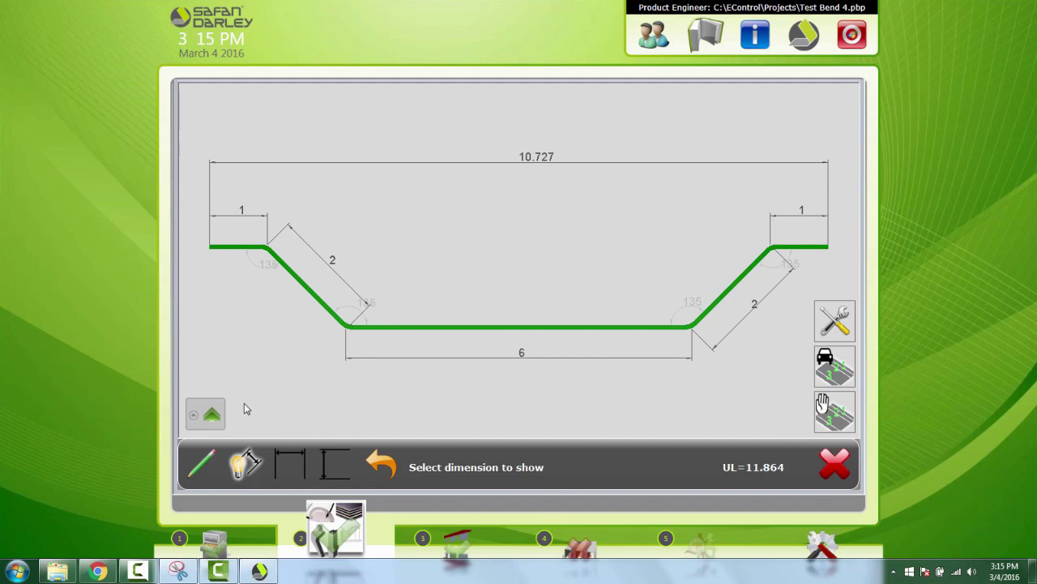
click(262, 265)
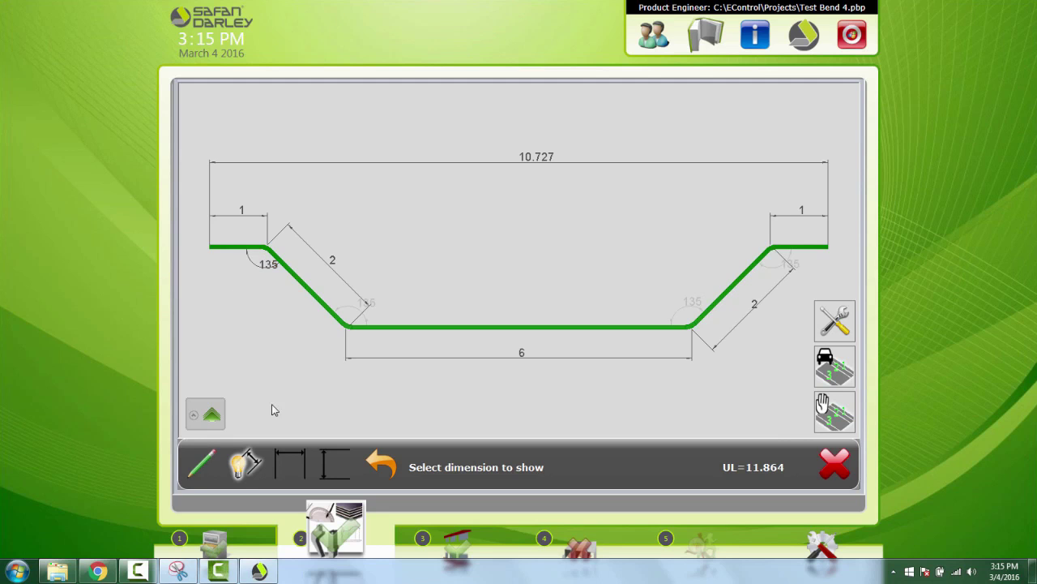
click(195, 477)
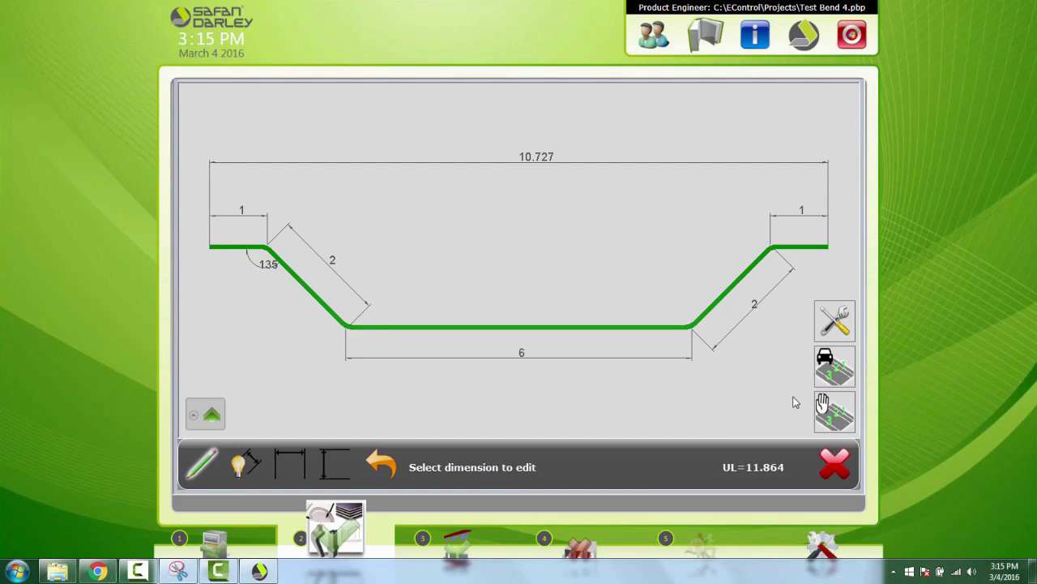
Auto-calculate the bend sequence, play and reset the simulation, then accept the four-bend program
click(834, 368)
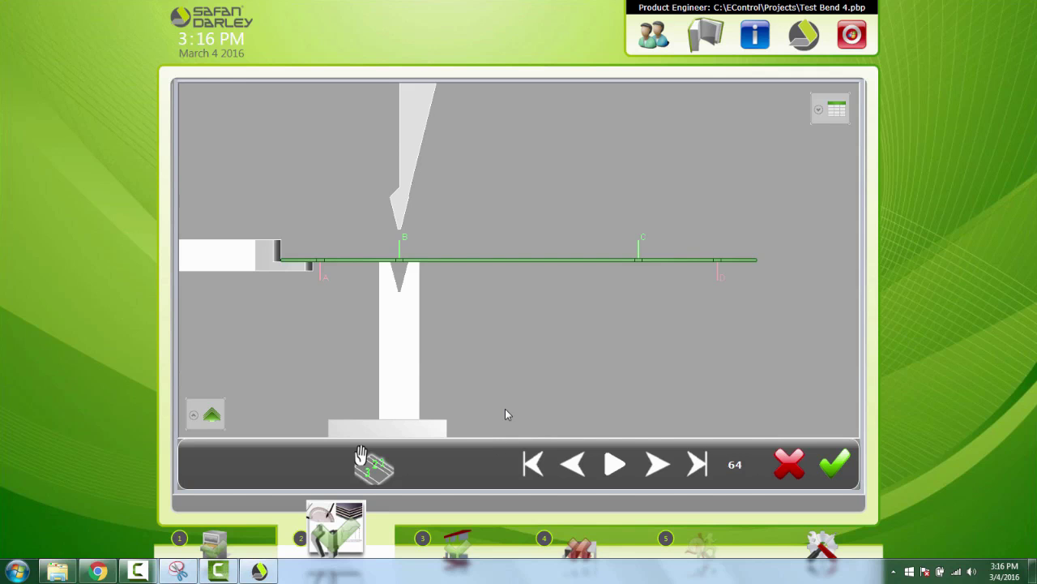
click(608, 467)
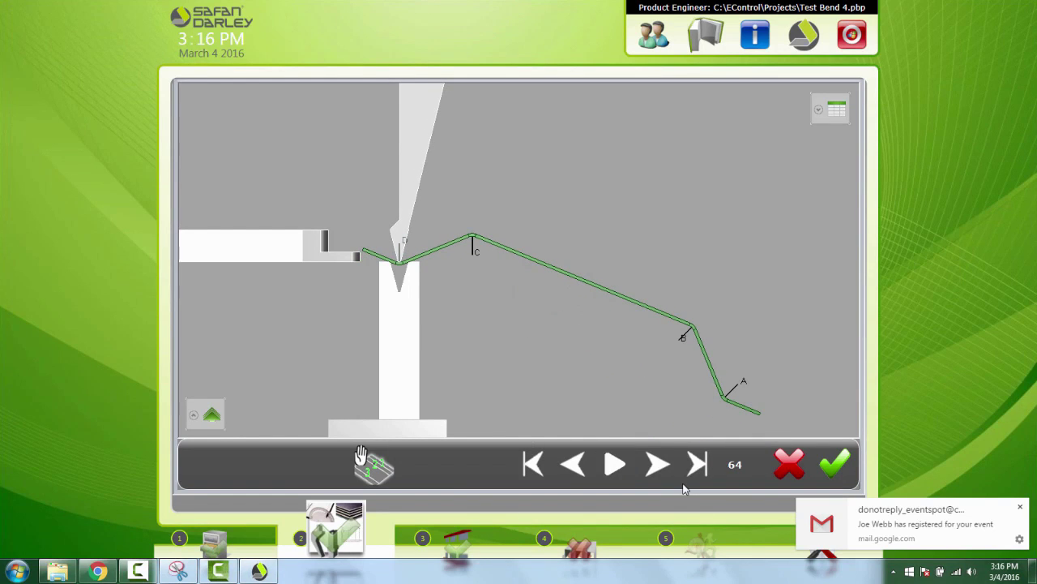
click(535, 466)
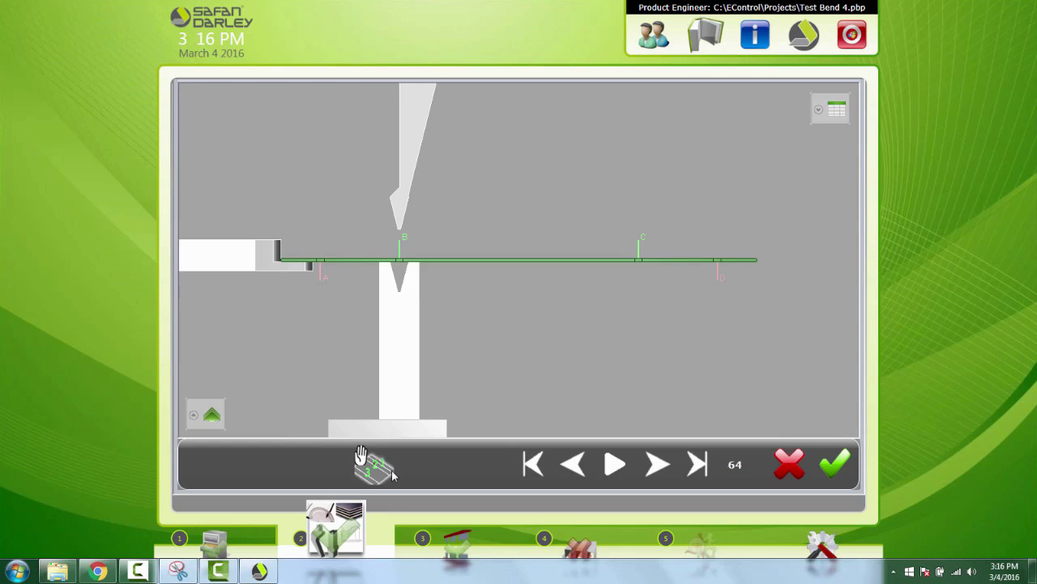
click(208, 414)
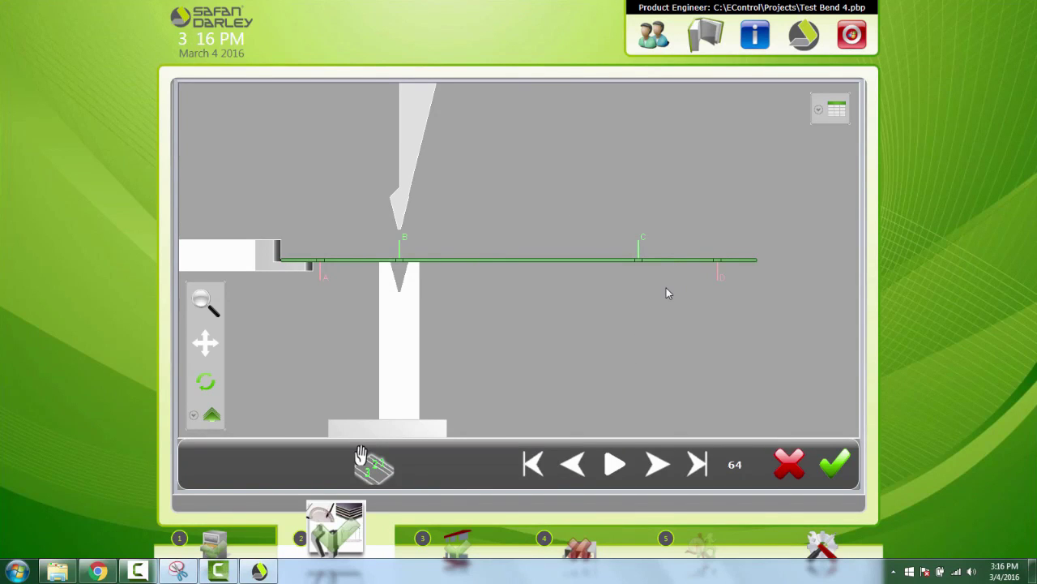
click(835, 469)
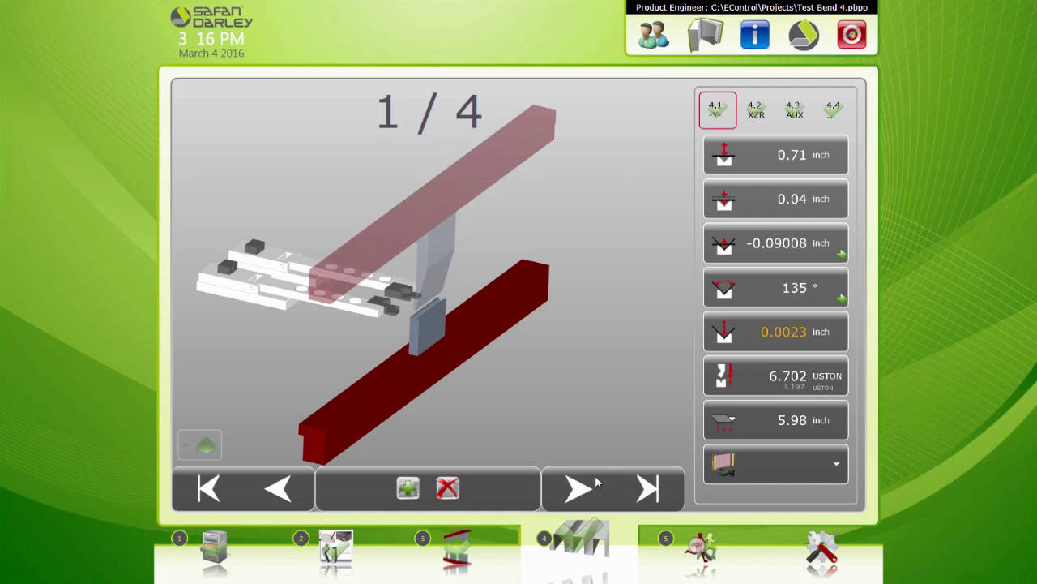
Cycle through bends 1/4 to 4/4 of the Test Bend 4 program, ending on bend 1 (135°, 6.702 US tons)
click(574, 491)
click(572, 497)
click(573, 500)
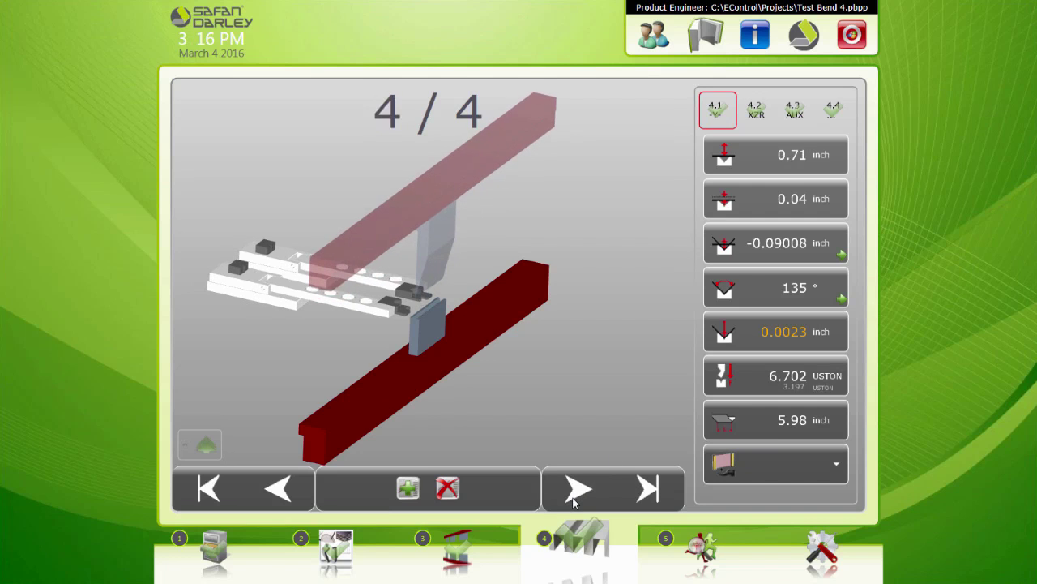
click(574, 502)
click(574, 502)
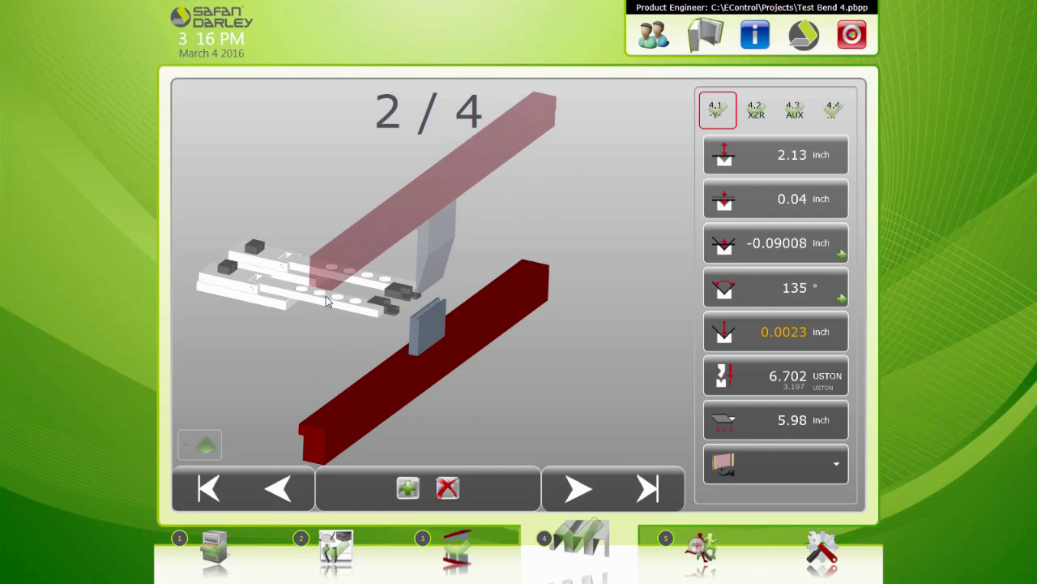
click(579, 493)
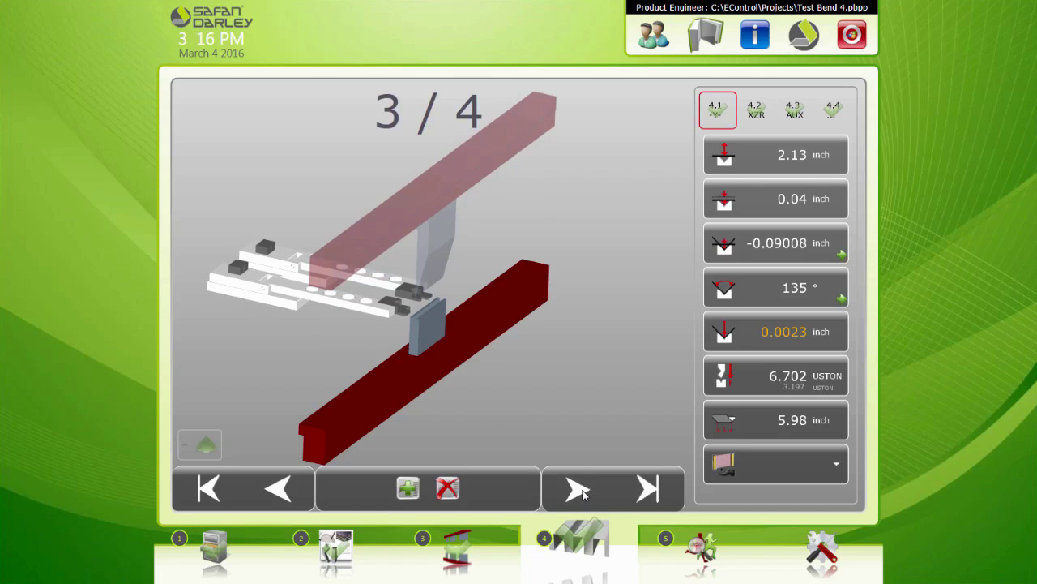
click(580, 492)
click(592, 489)
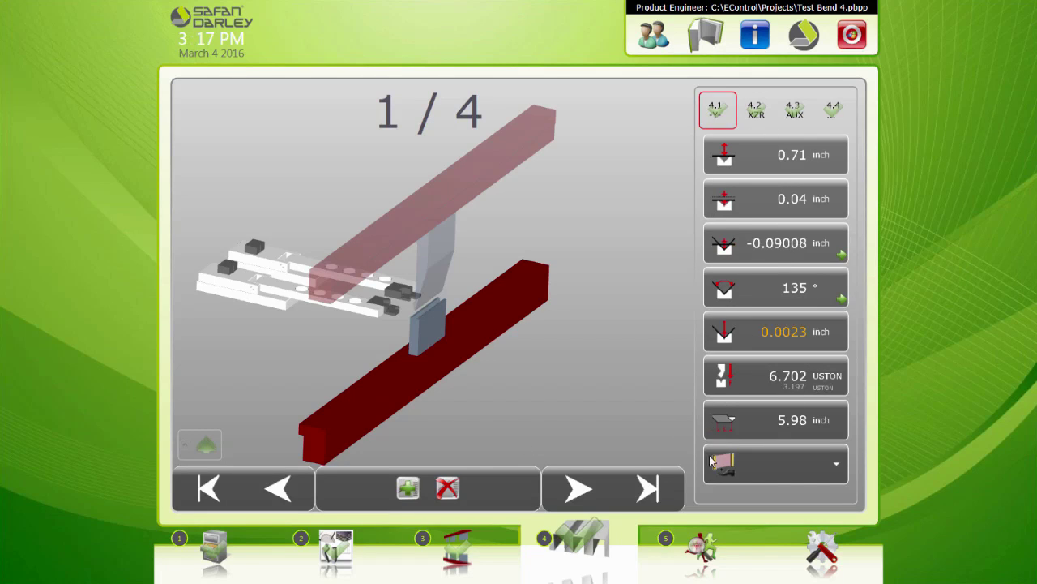
click(755, 111)
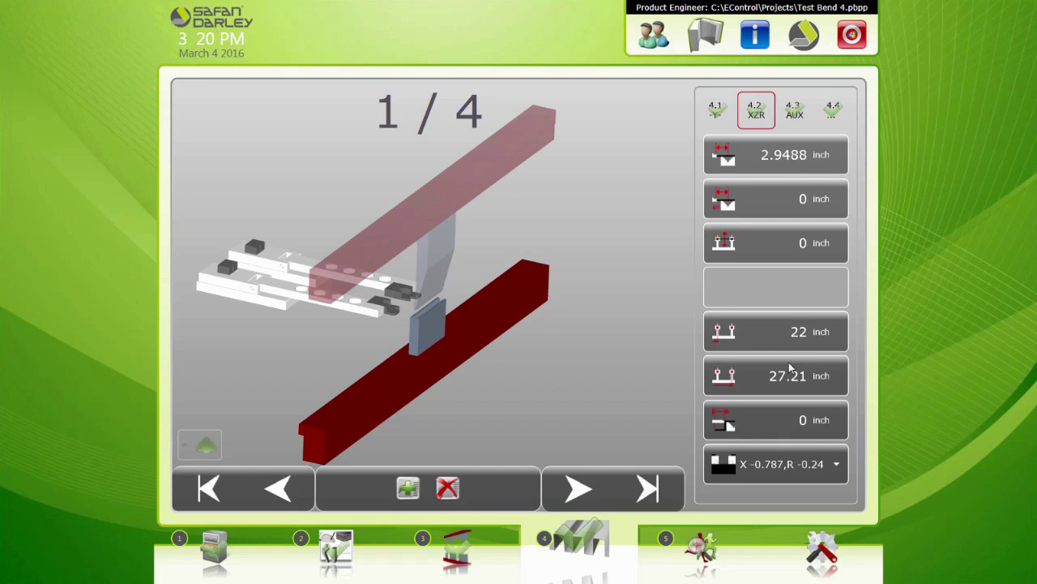
click(718, 111)
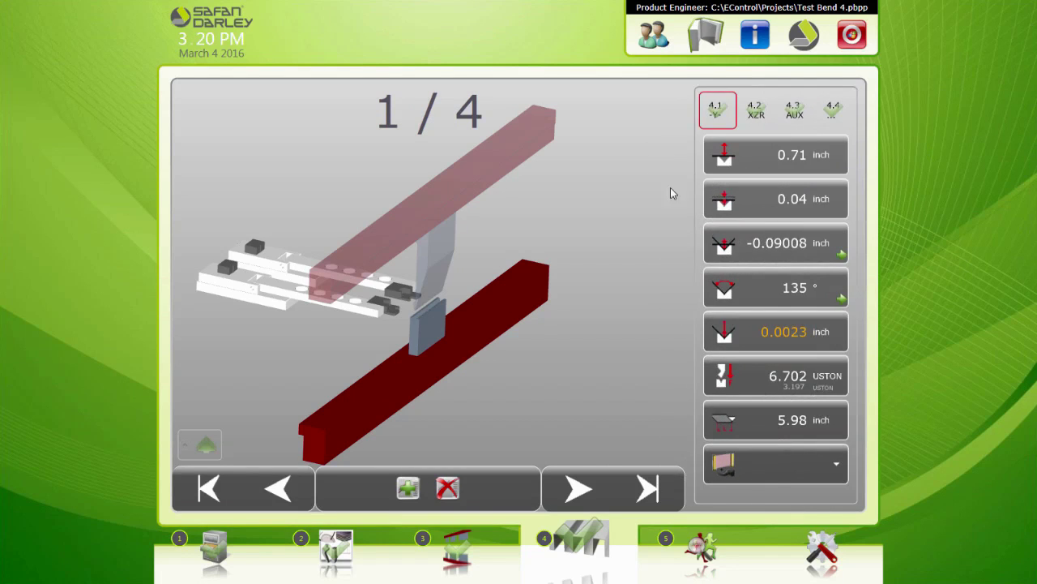